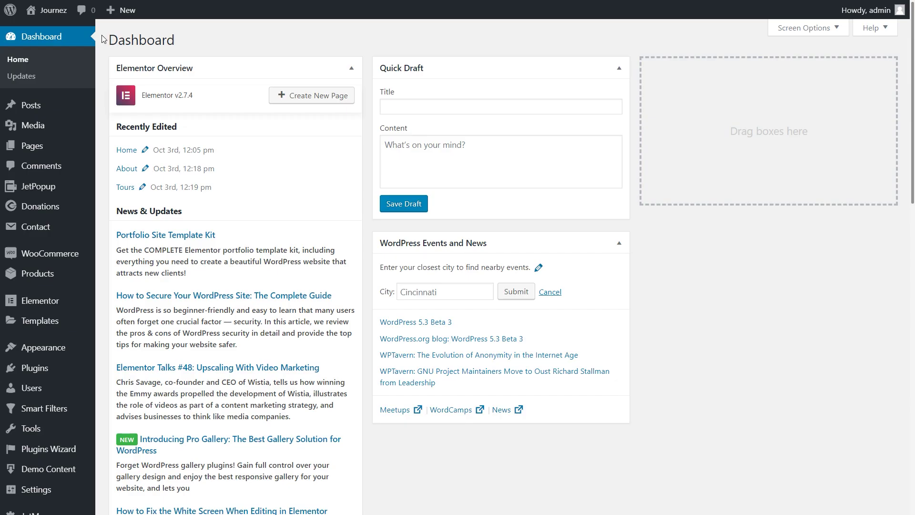
Step: Start a new JetEngine custom post type named Discover Ukraine with the slug discover-ukraine
scroll(101, 38, "down", 2)
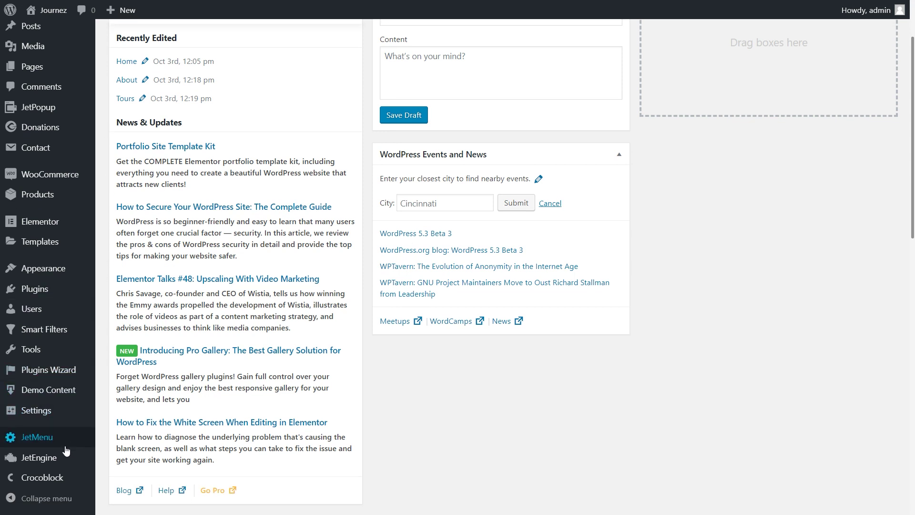
mouse_move(68, 458)
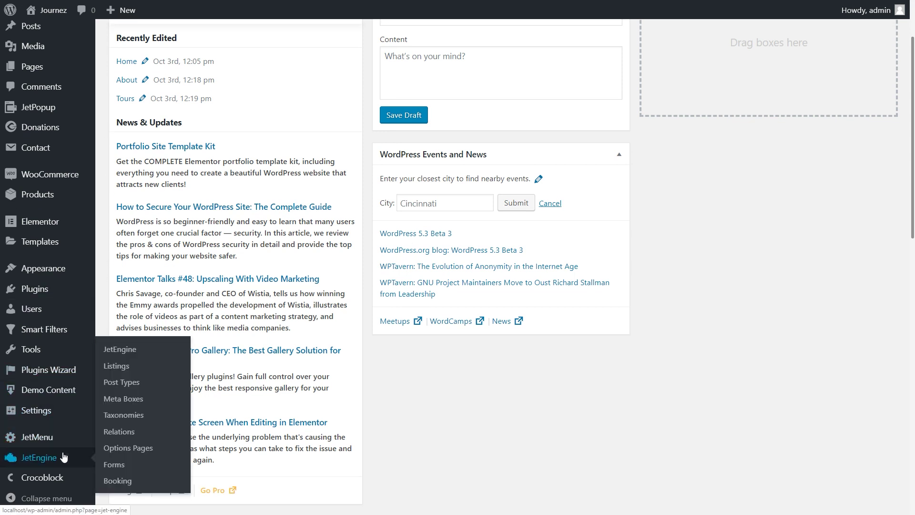
left_click(114, 382)
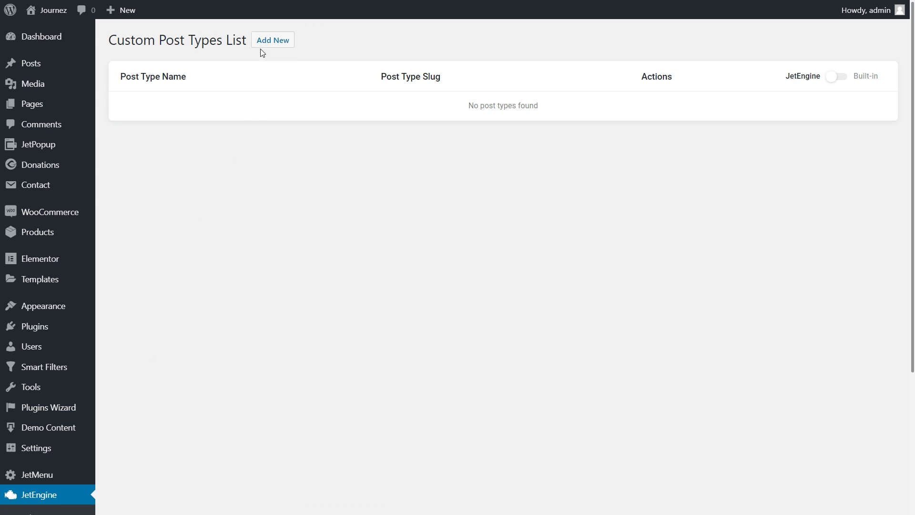
left_click(272, 40)
left_click(459, 124)
type("Discover Ukraine")
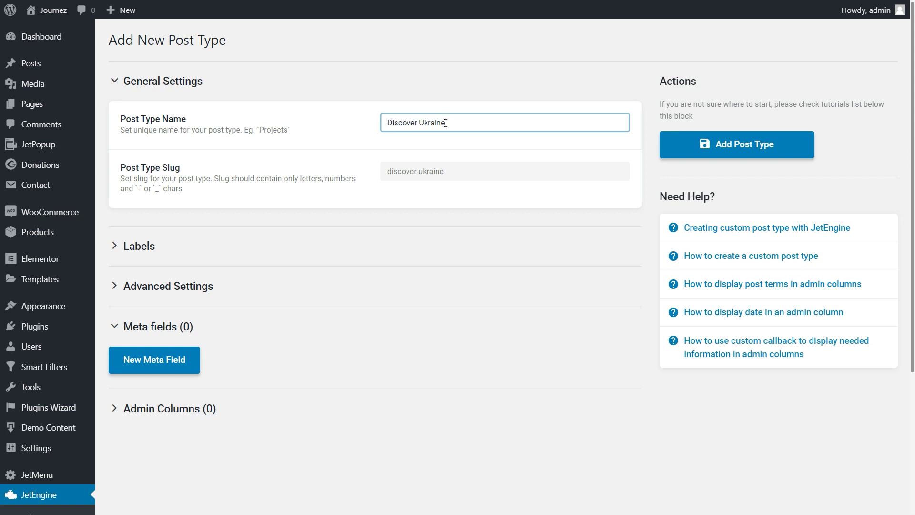
left_click(451, 169)
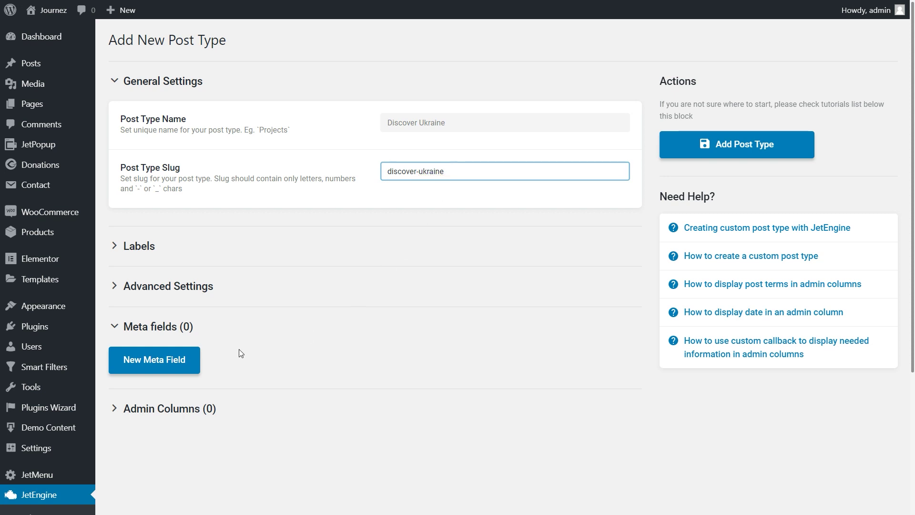
Step: Add a text meta field to the post type with the label Title and the name title
left_click(155, 360)
scroll(648, 385, "down", 1)
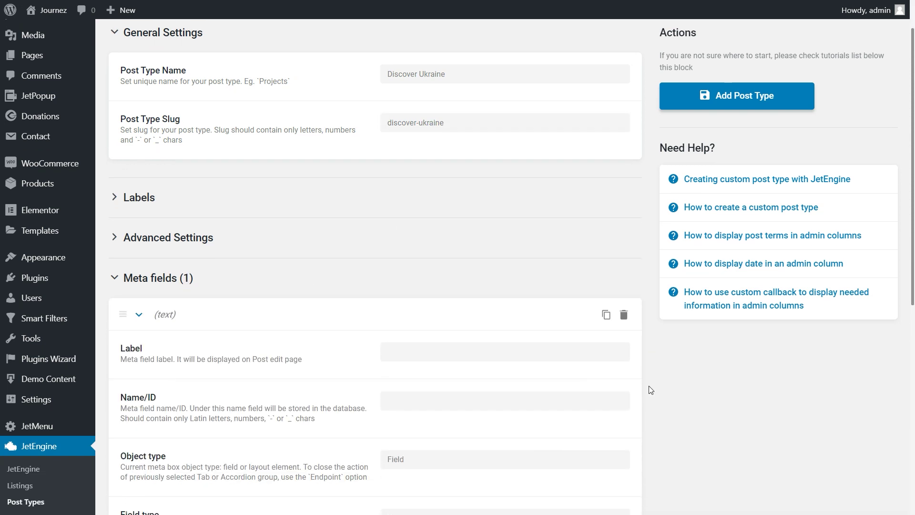
scroll(651, 390, "down", 5)
left_click(405, 129)
type("Title")
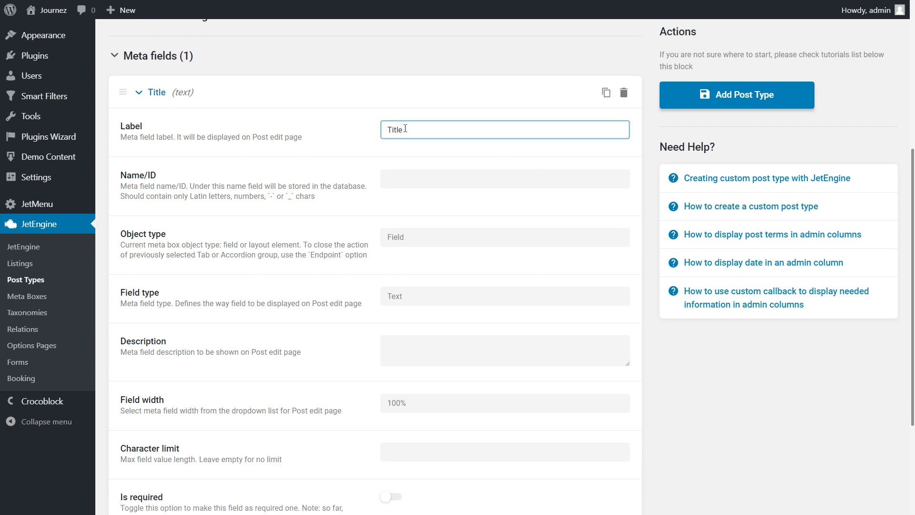
left_click(403, 178)
left_click(421, 208)
left_click(138, 92)
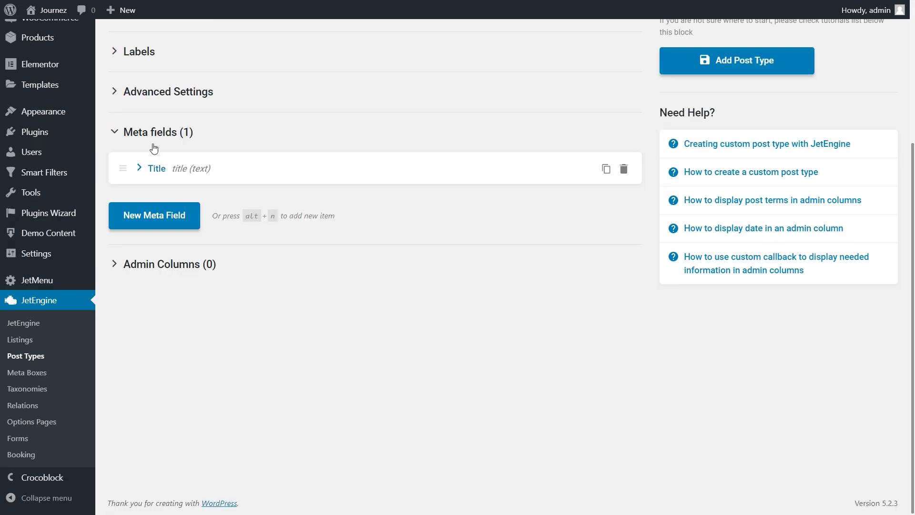
Step: Add a meta field labelled Date with the name date, set its type to Date and enable saving as timestamp
left_click(155, 213)
left_click(400, 180)
type("Date")
left_click(410, 228)
left_click(412, 344)
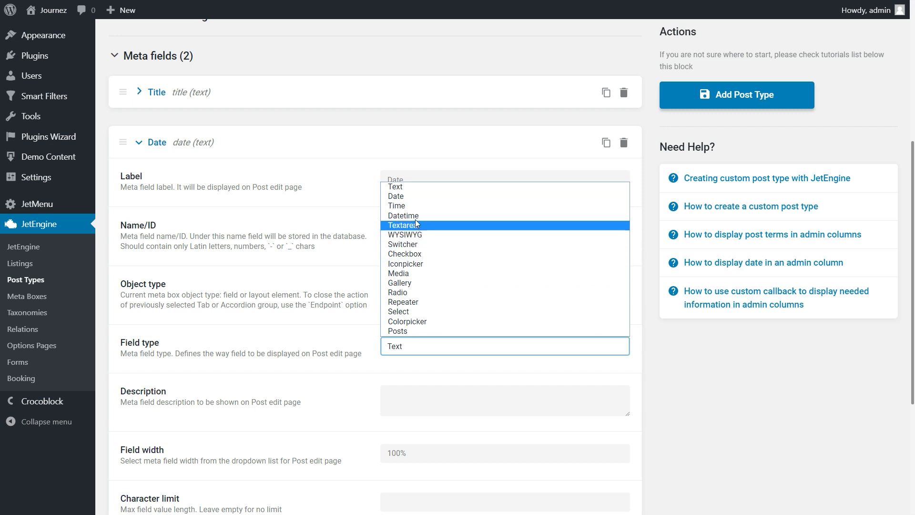
left_click(407, 198)
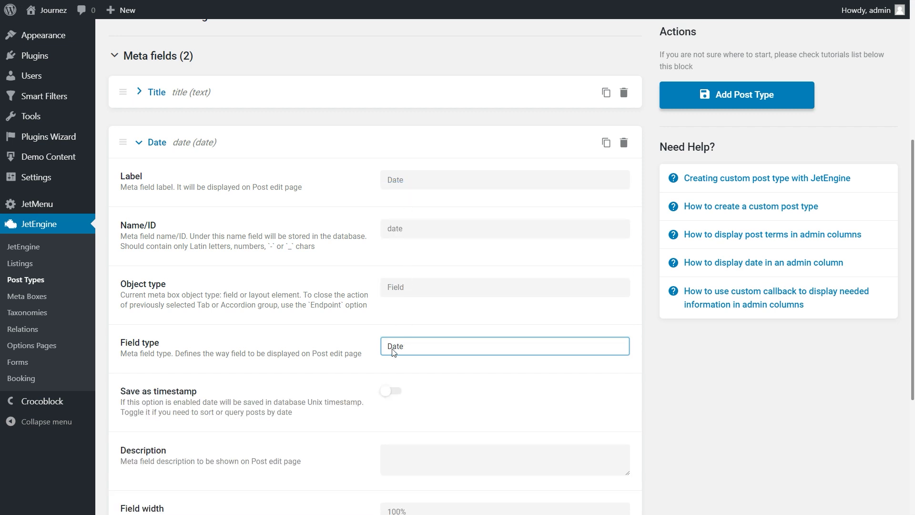
left_click(402, 396)
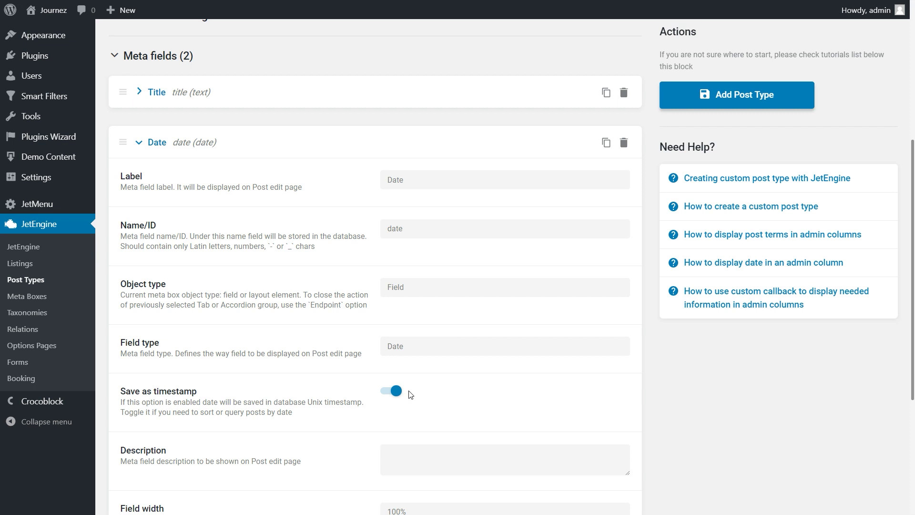
left_click(139, 143)
Step: Add a meta field labelled Picture with the name picture and set its field type to Media
left_click(163, 265)
scroll(163, 265, "down", 2)
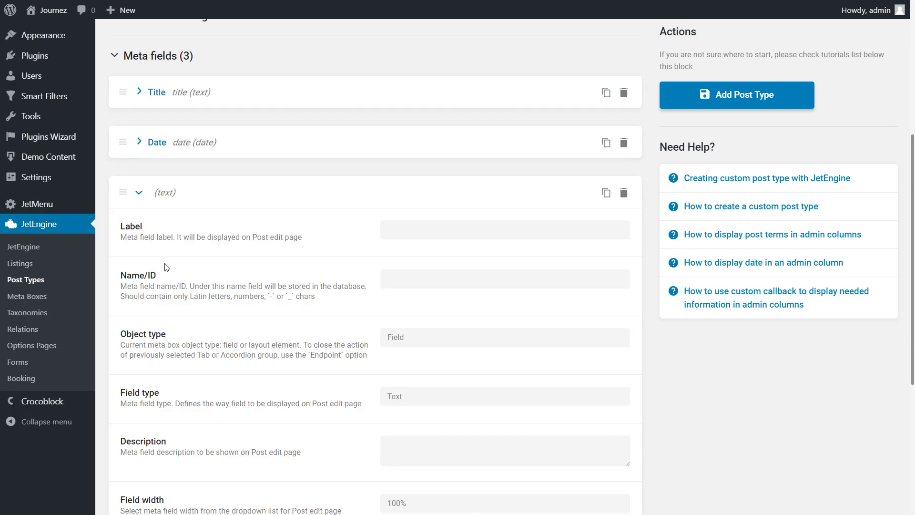
left_click(397, 230)
type("Picture")
left_click(435, 280)
left_click(424, 395)
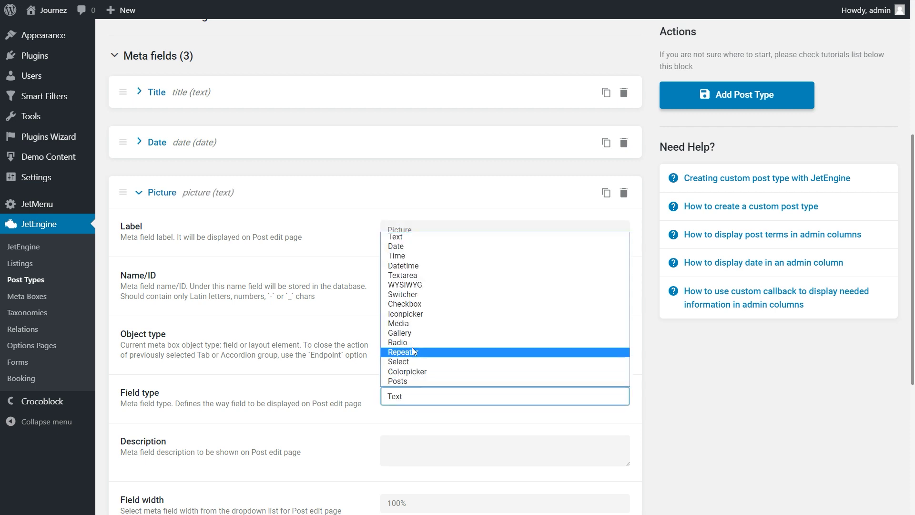
left_click(403, 325)
left_click(415, 411)
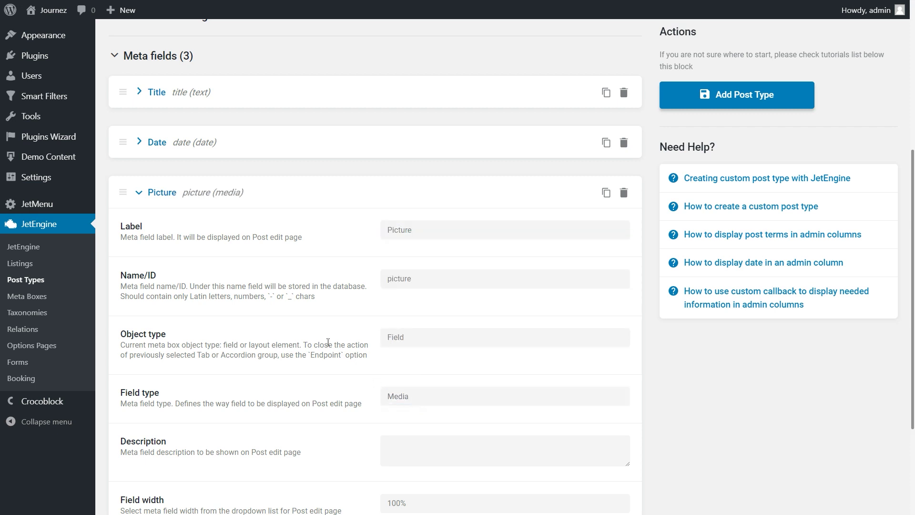
left_click(141, 194)
Step: Add a meta field labelled Gallery with the name gallery and set its field type to Gallery
left_click(161, 305)
left_click(395, 274)
type("Gallery")
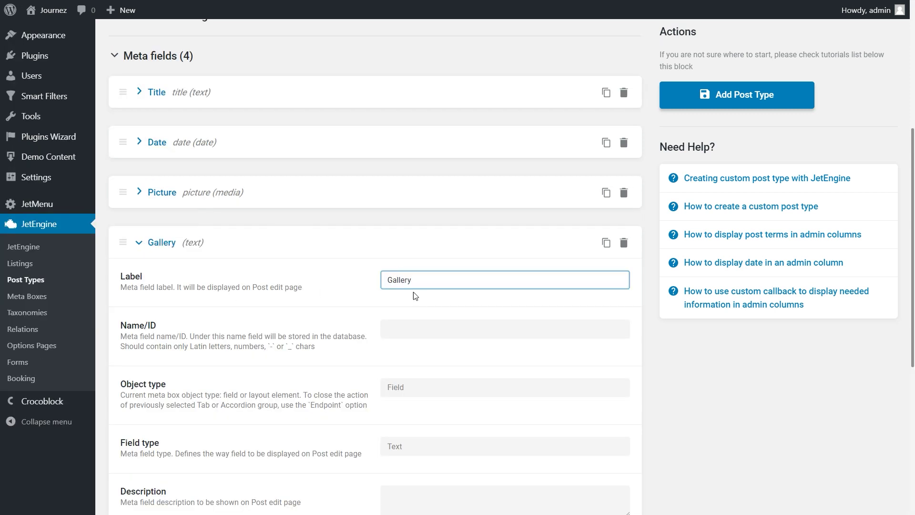
left_click(429, 328)
left_click(432, 446)
left_click(428, 386)
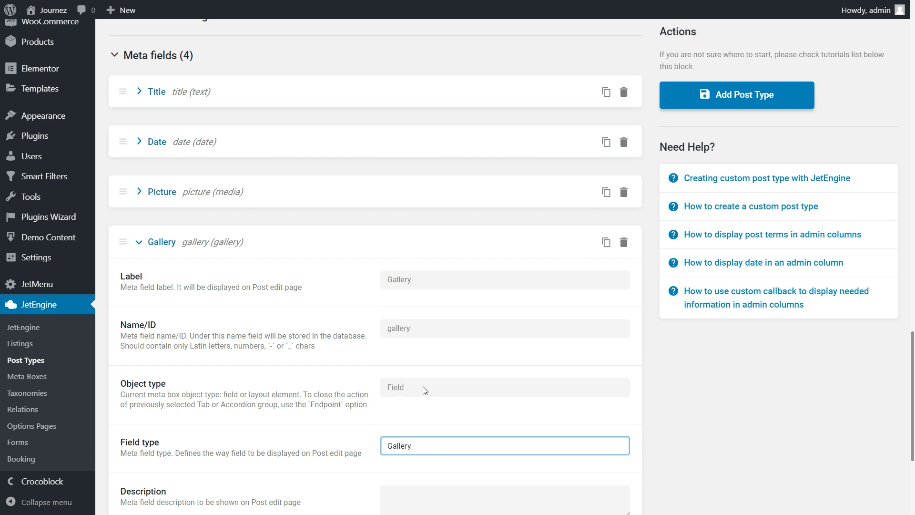
left_click(139, 242)
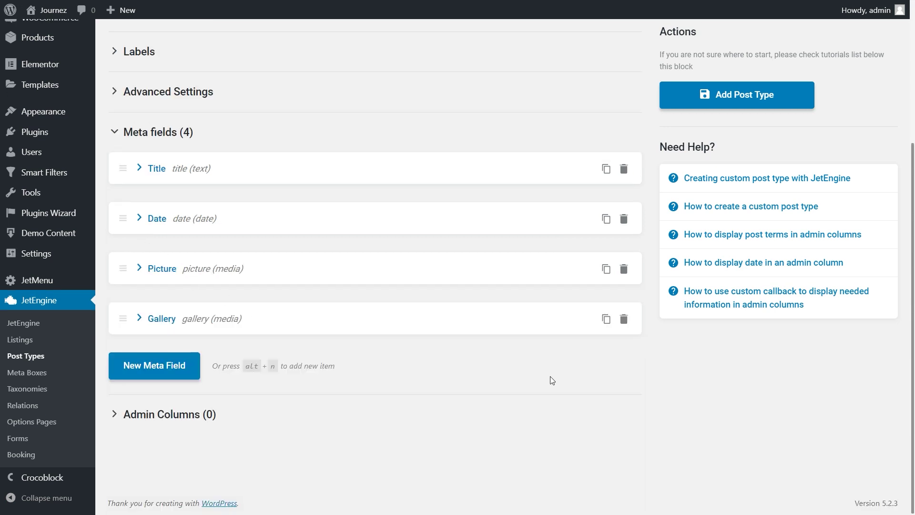
Step: Add a text meta field labelled People with the name people
left_click(155, 365)
left_click(398, 329)
type("People")
left_click(426, 379)
left_click(139, 292)
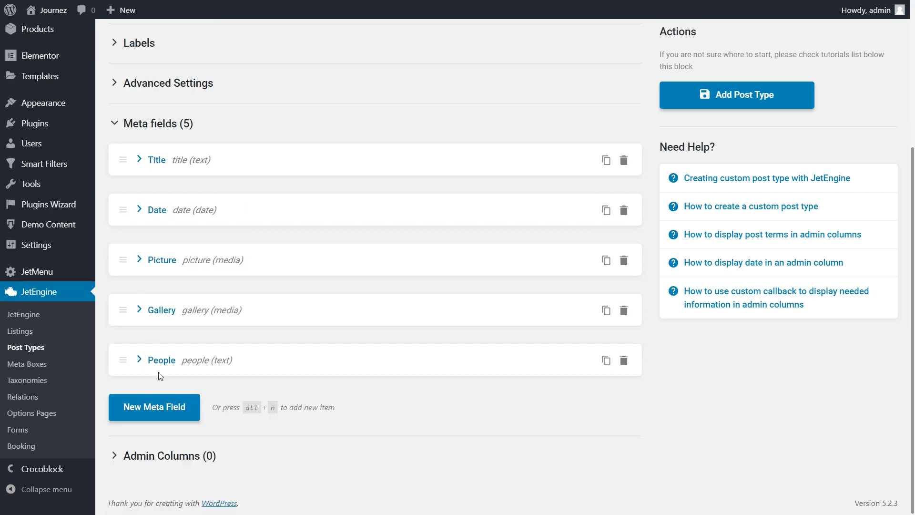
Step: Add a text meta field labelled Price with the name price, and save the new post type
left_click(164, 406)
left_click(391, 379)
type("Price")
left_click(406, 429)
left_click(139, 342)
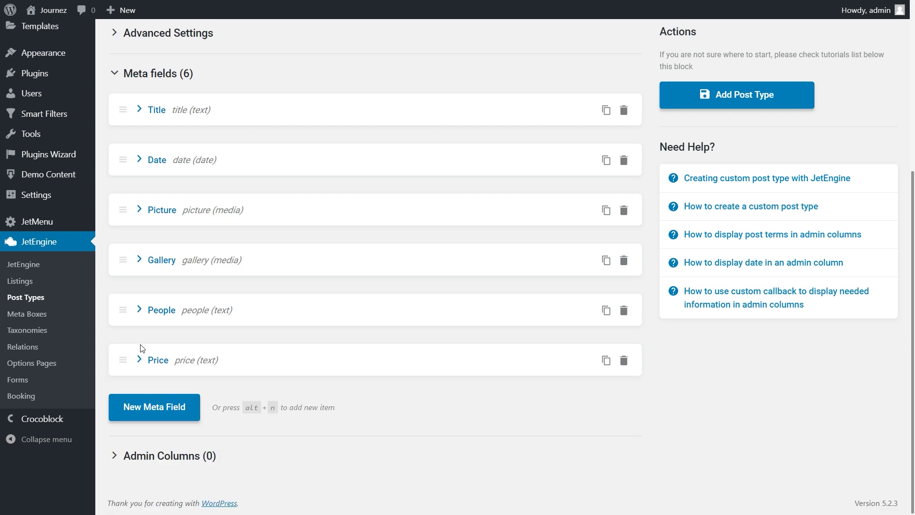
left_click(724, 98)
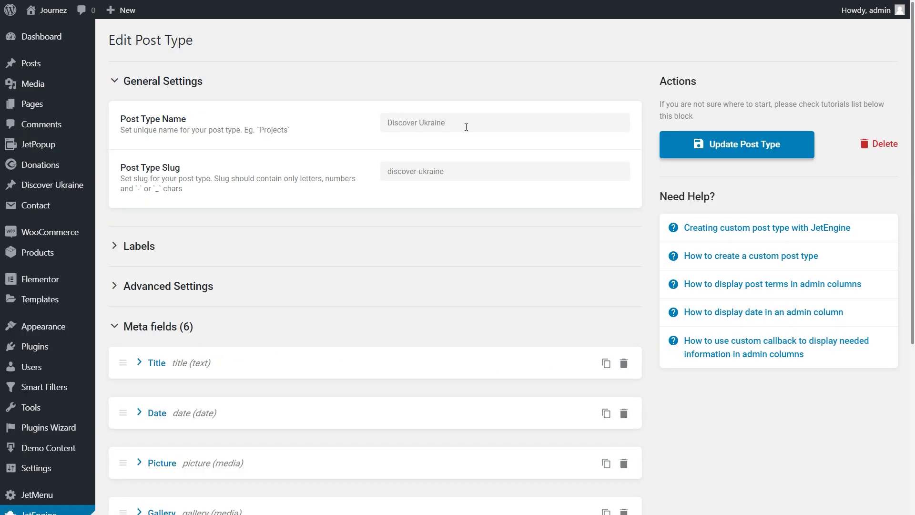
Step: Create a new Discover Ukraine post titled Mykolaiv
left_click(49, 185)
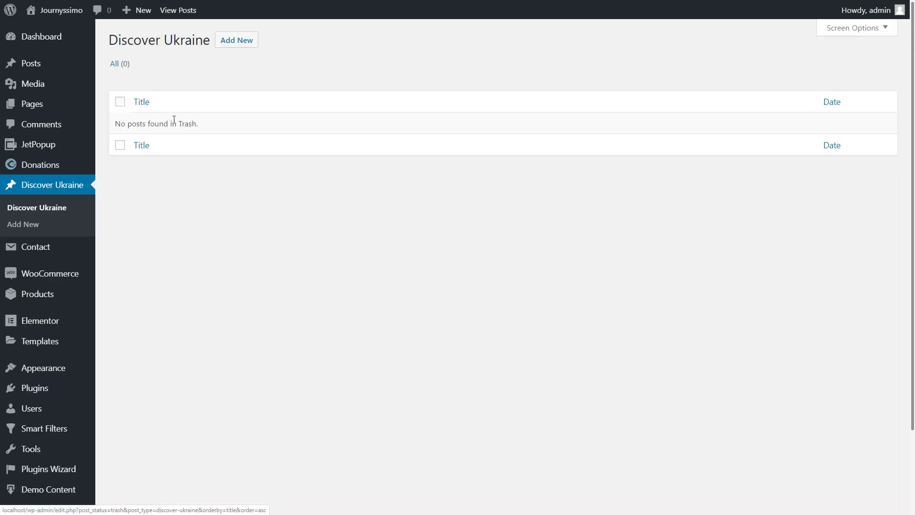
left_click(241, 48)
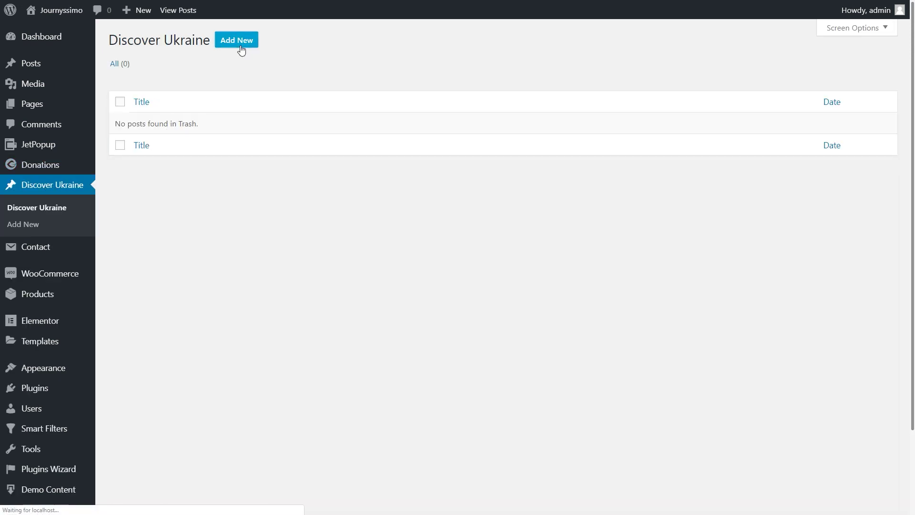
type("Mykola")
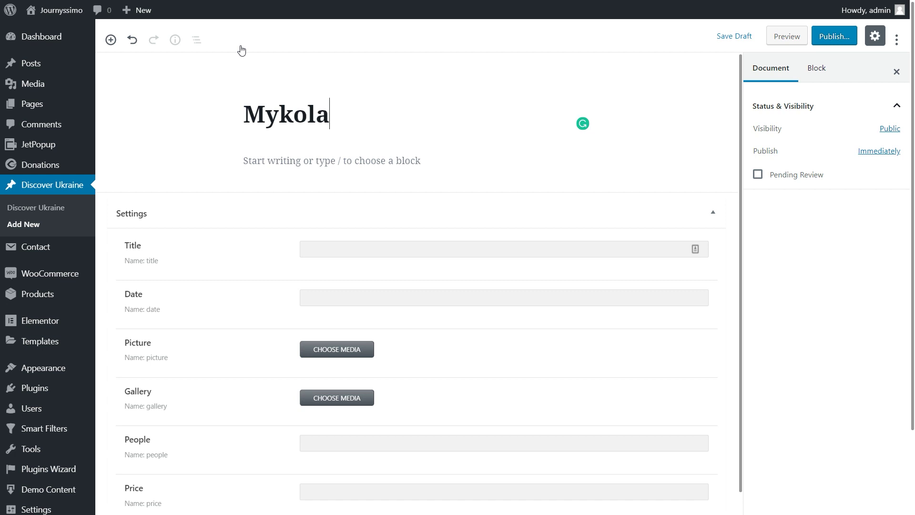
type("iv")
Step: Fill in the post's Title field with "Mykolaiv Sightseeing Tour" and set its Date field to 2019-11-02
left_click(311, 252)
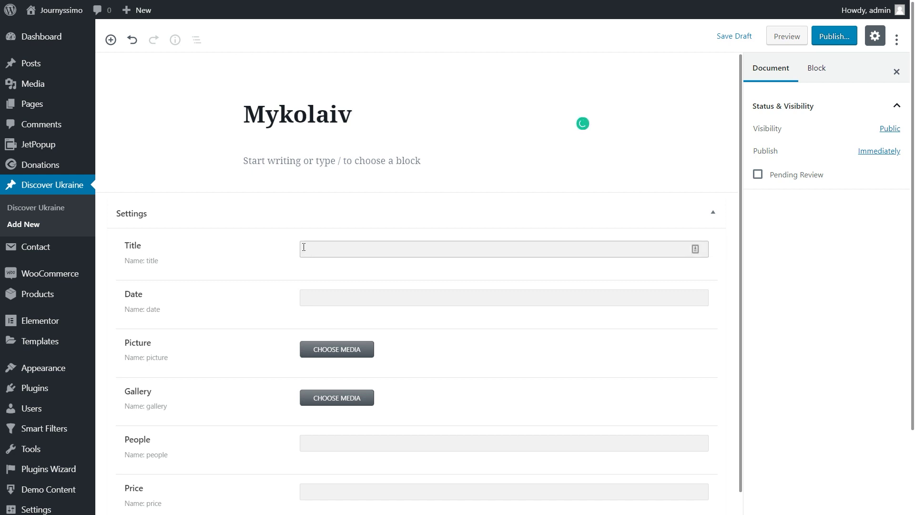
type("Mykolaiv Sightseeing Tour")
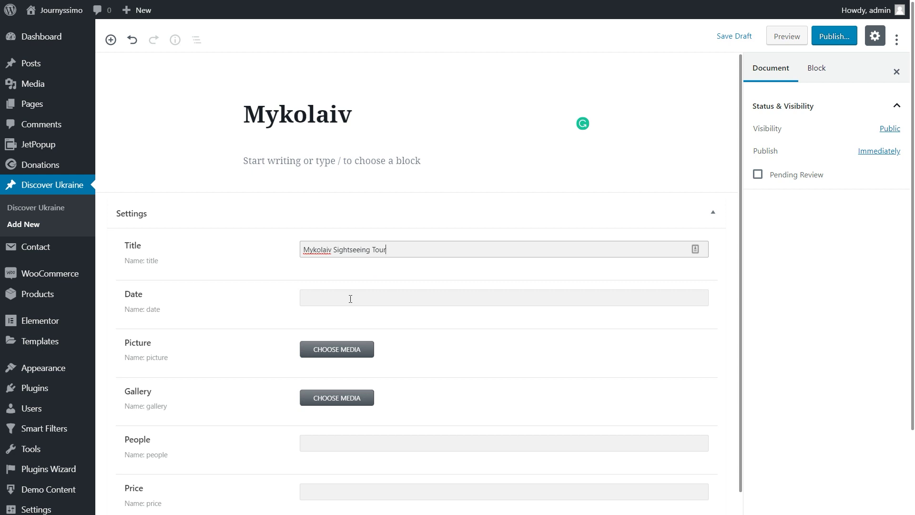
left_click(351, 299)
left_click(427, 322)
left_click(409, 362)
Step: Set the post's Picture field to Mykolaiv-Sightseeing-Tour.jpg from the media library
left_click(352, 348)
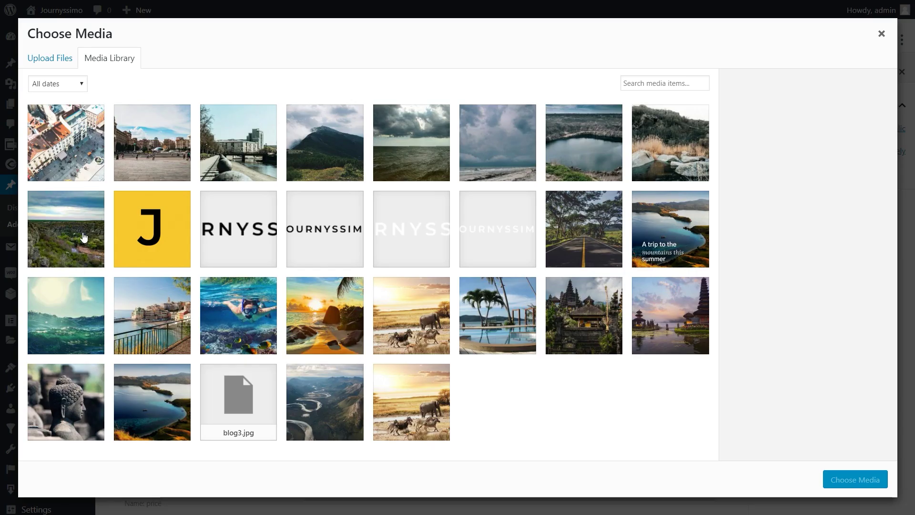
left_click(85, 237)
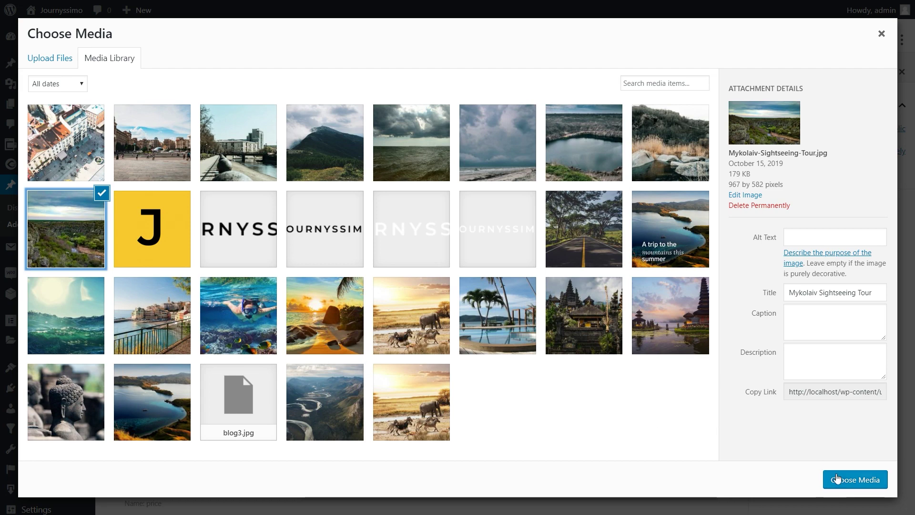
left_click(836, 476)
left_click(358, 473)
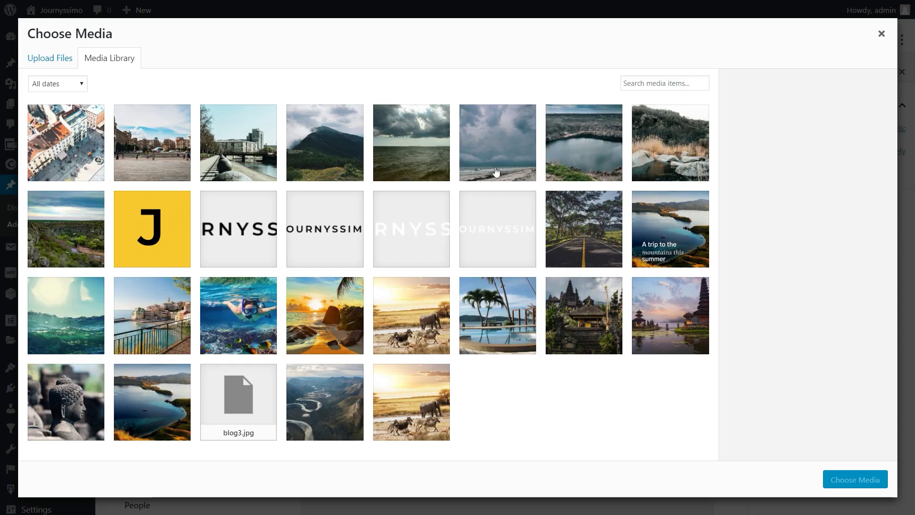
left_click(598, 155)
left_click(648, 153)
left_click(513, 151)
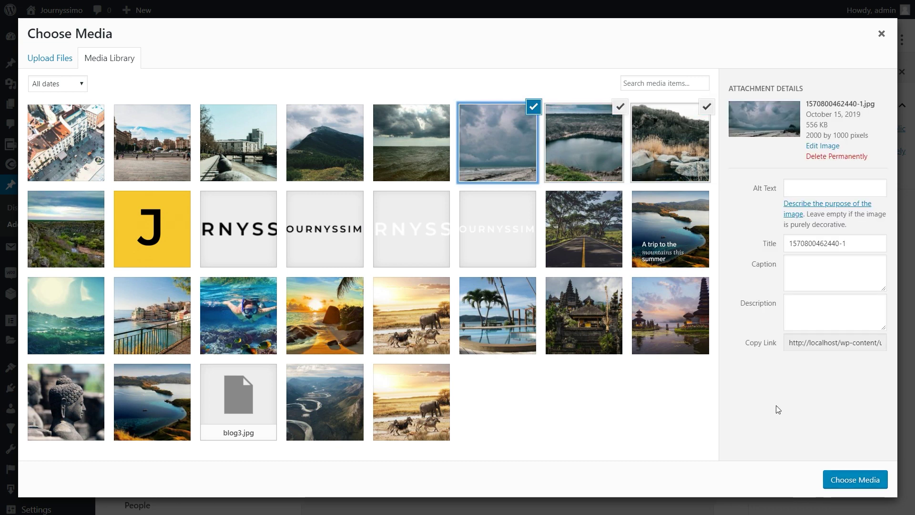
left_click(840, 480)
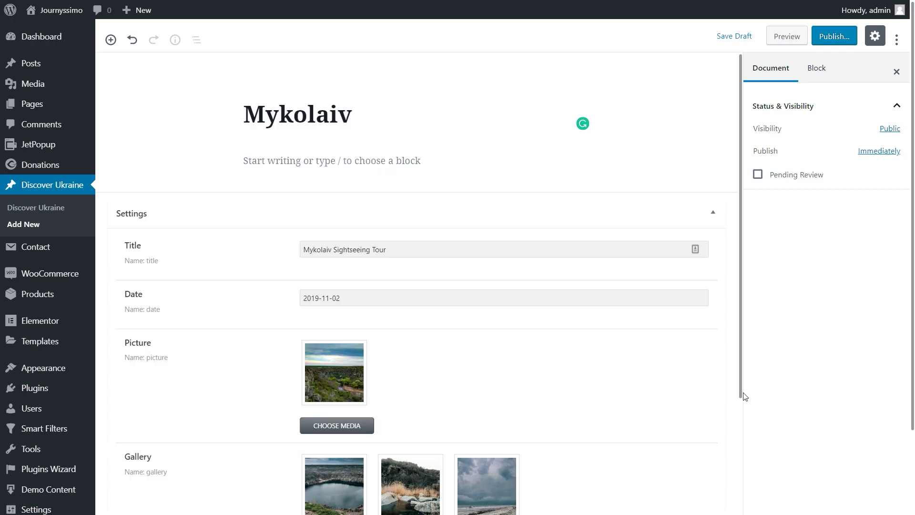
Step: Set the post's People field to 25 and its Price field to 150
left_click_drag(741, 396, 742, 505)
left_click(313, 417)
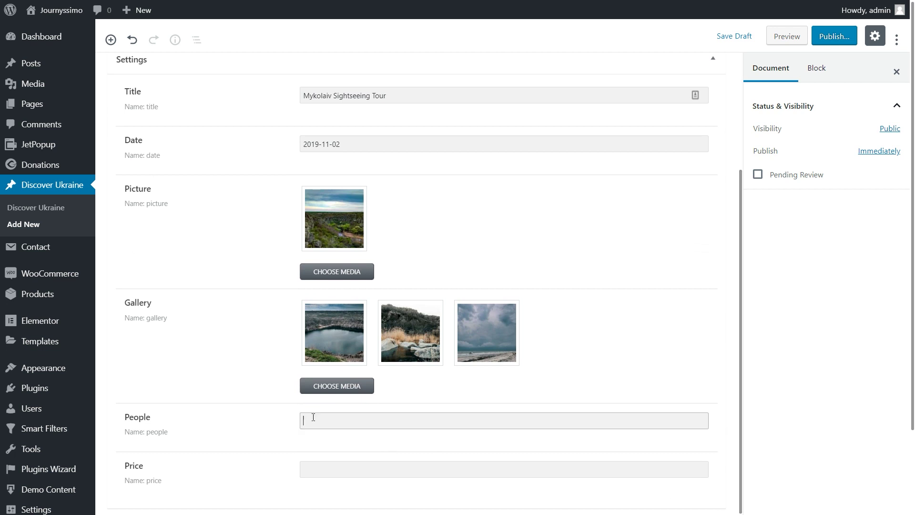
left_click(320, 466)
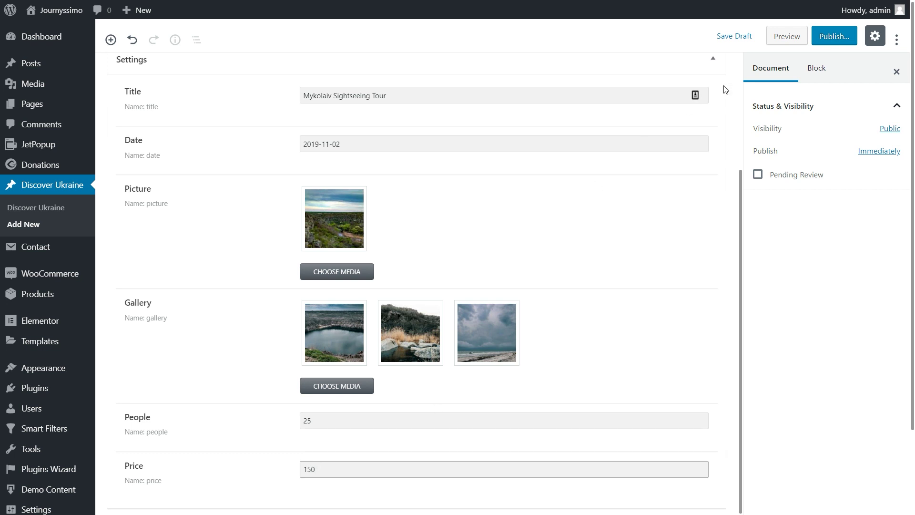
Step: Publish the Mykolaiv post and return to the list of Discover Ukraine posts
left_click(831, 42)
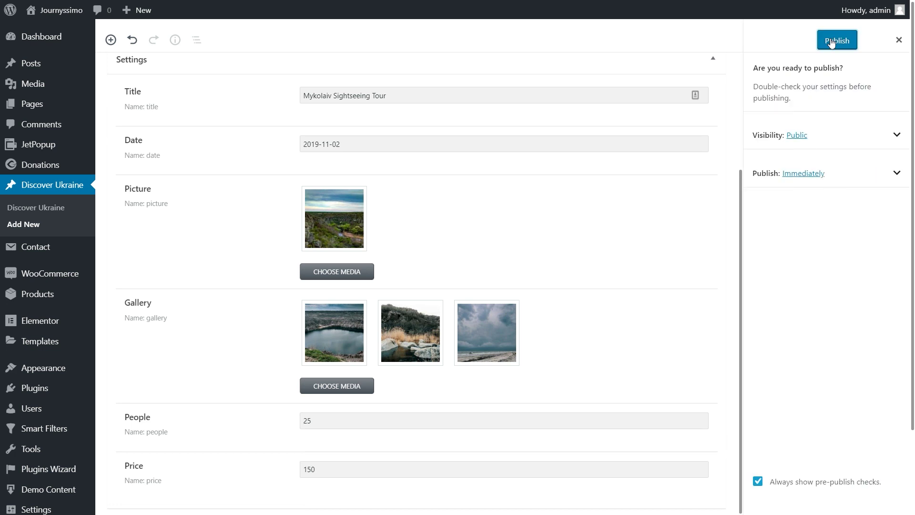
left_click(831, 42)
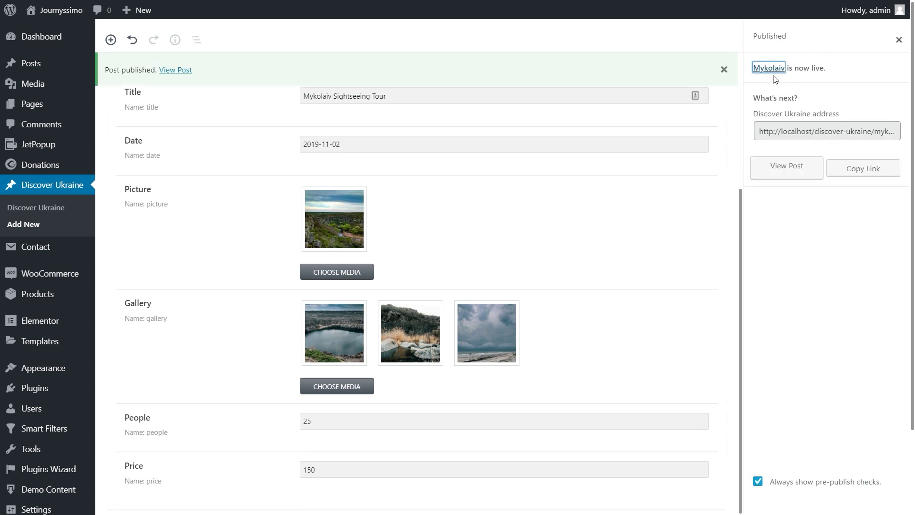
left_click(48, 188)
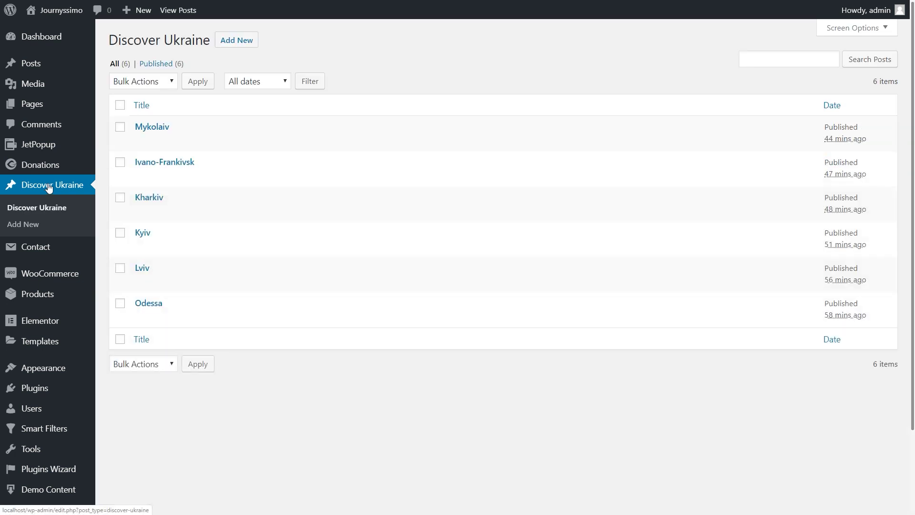
Step: Open the list of JetEngine listing items
left_click(49, 187)
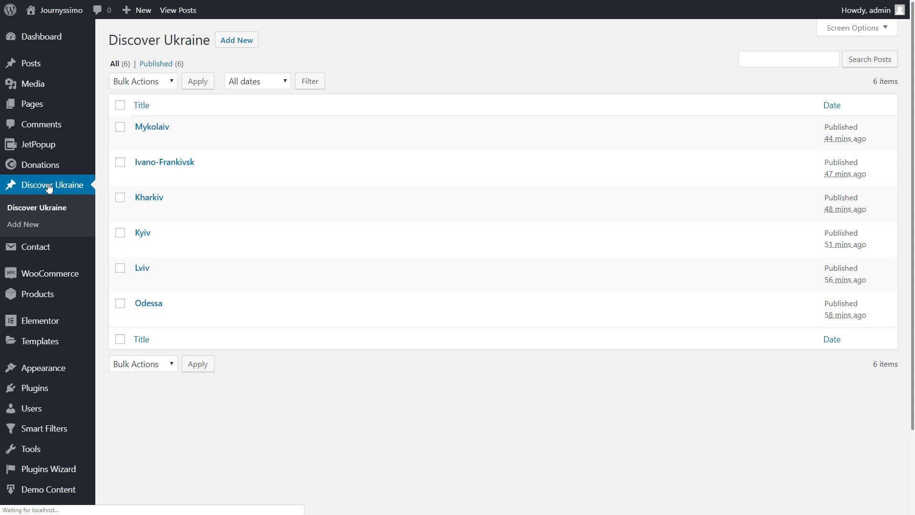
scroll(50, 187, "down", 1)
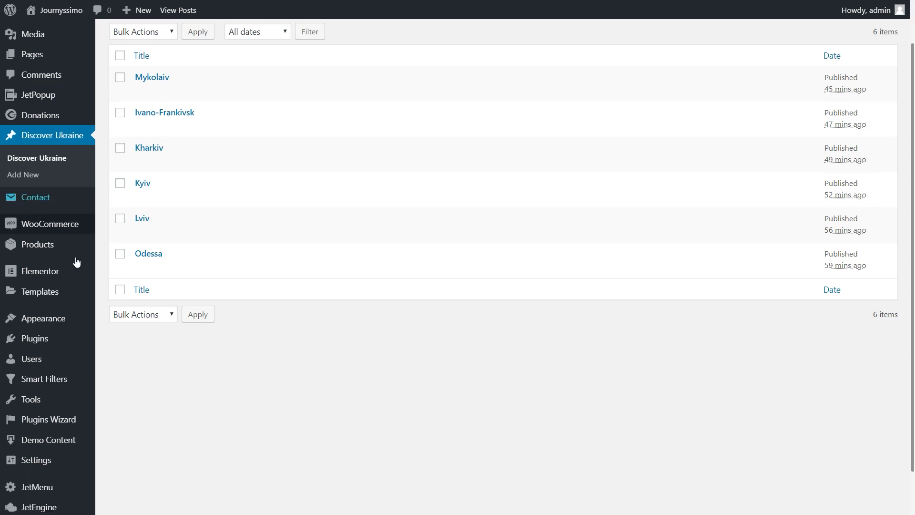
mouse_move(60, 507)
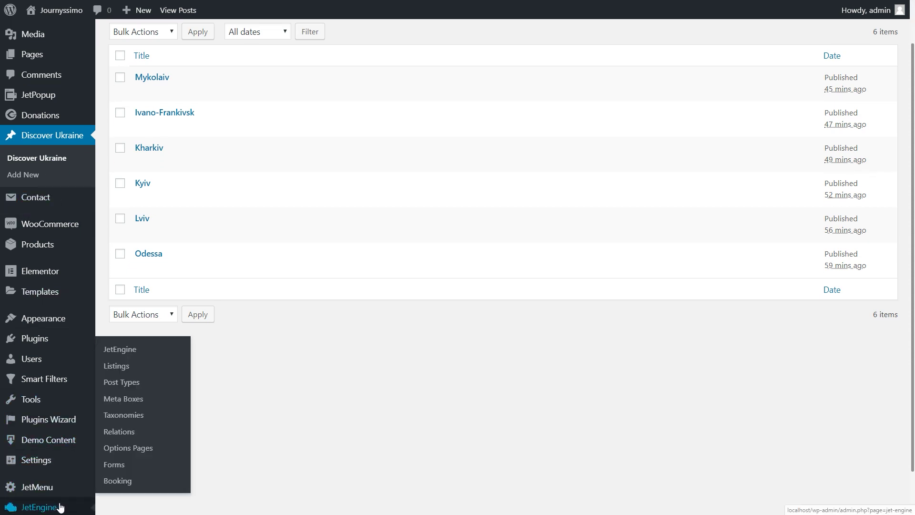
left_click(116, 366)
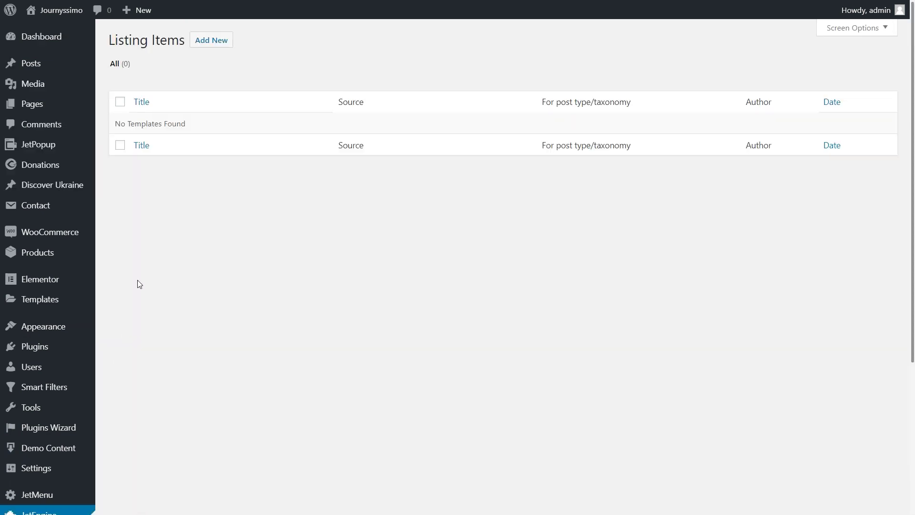
Step: Create a listing item named Ukraine with Posts as its source and Discover Ukraine as its post type
left_click(202, 41)
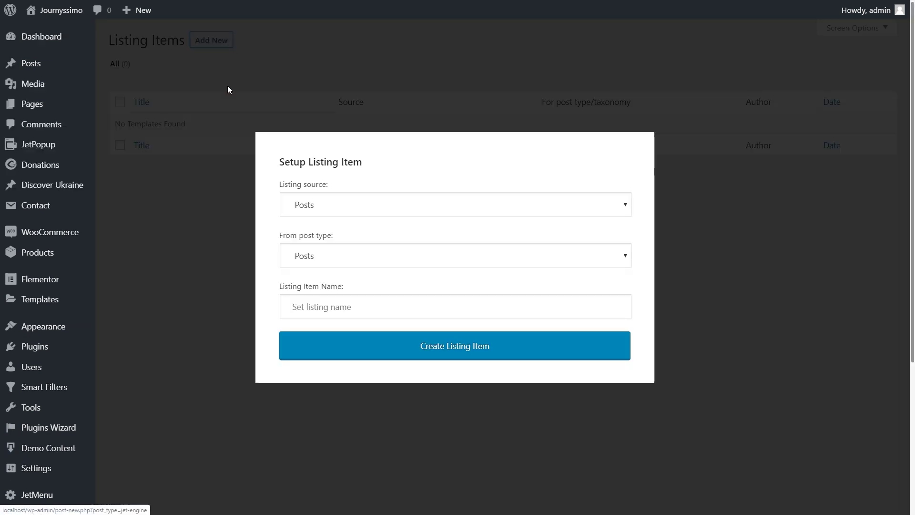
left_click(308, 199)
left_click(310, 204)
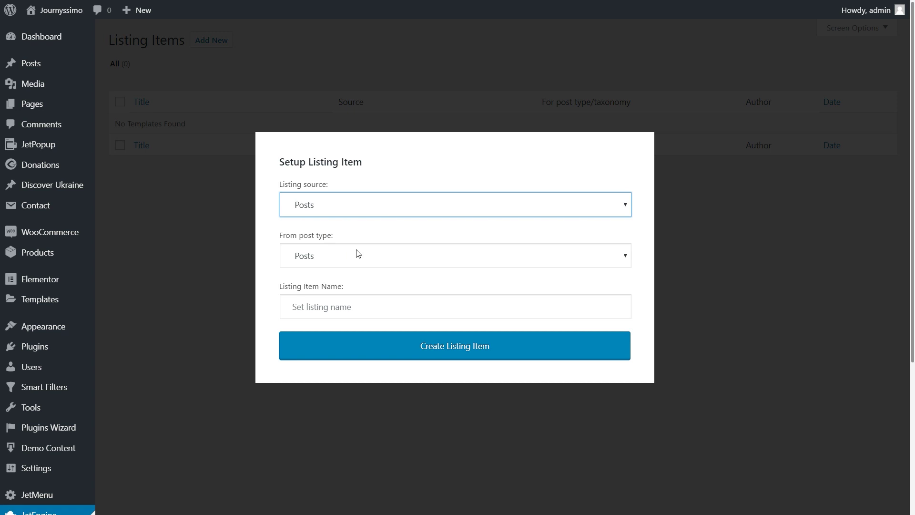
left_click(624, 259)
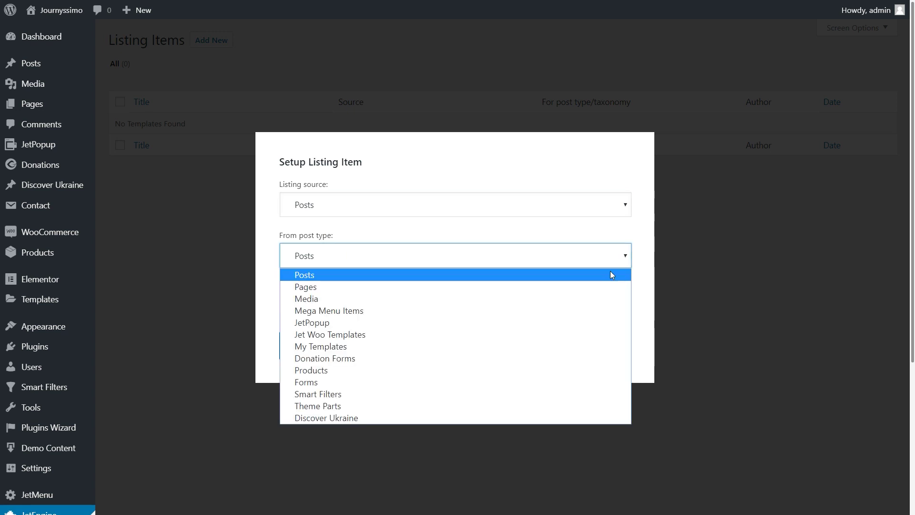
left_click(612, 418)
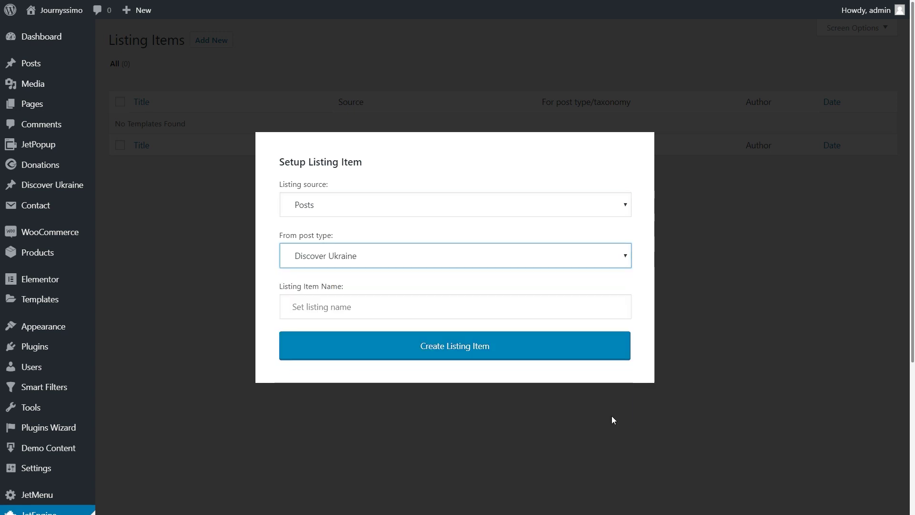
left_click(423, 311)
type("Ukraine")
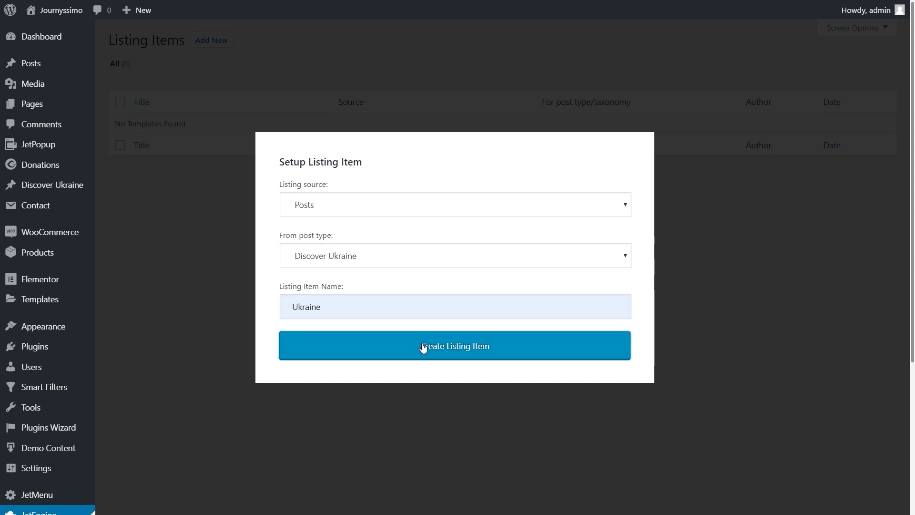
left_click(423, 347)
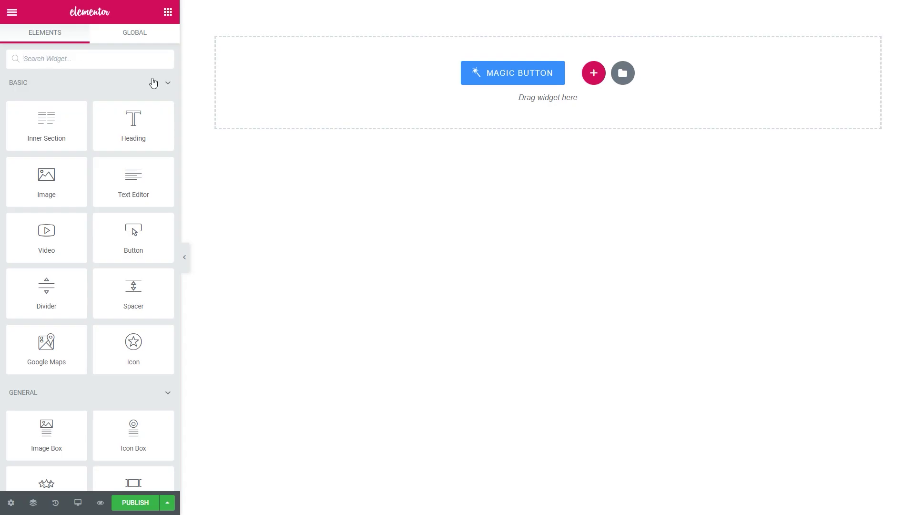
Step: Collapse the expanded widget categories from Basic through Jet Product Gallery to reach the Listing Elements widgets
left_click(168, 85)
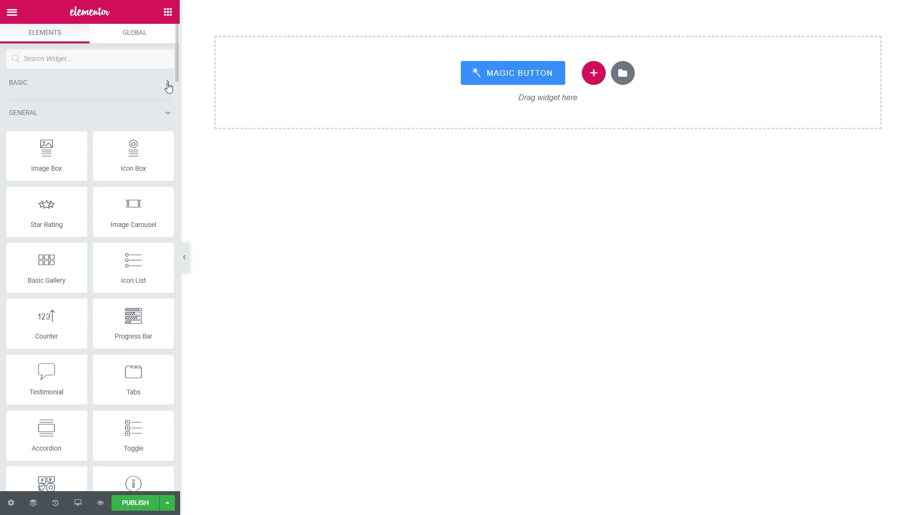
left_click(170, 113)
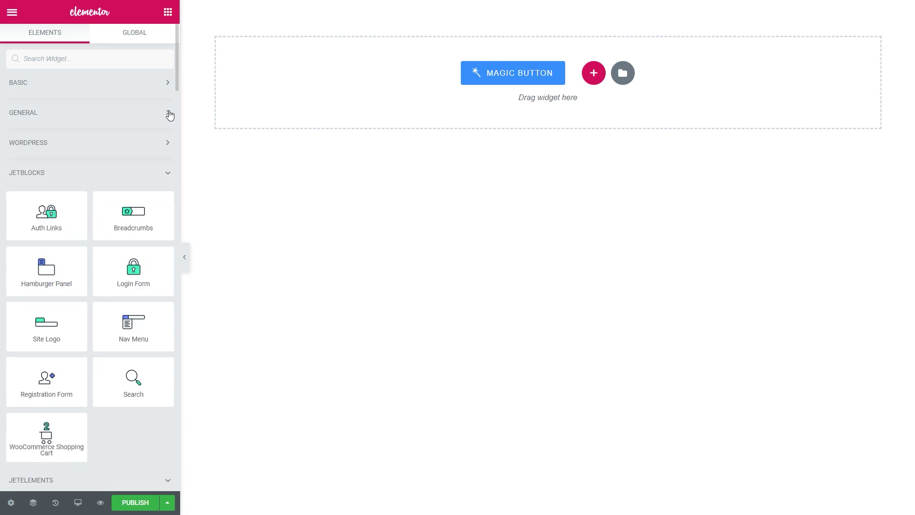
left_click(169, 176)
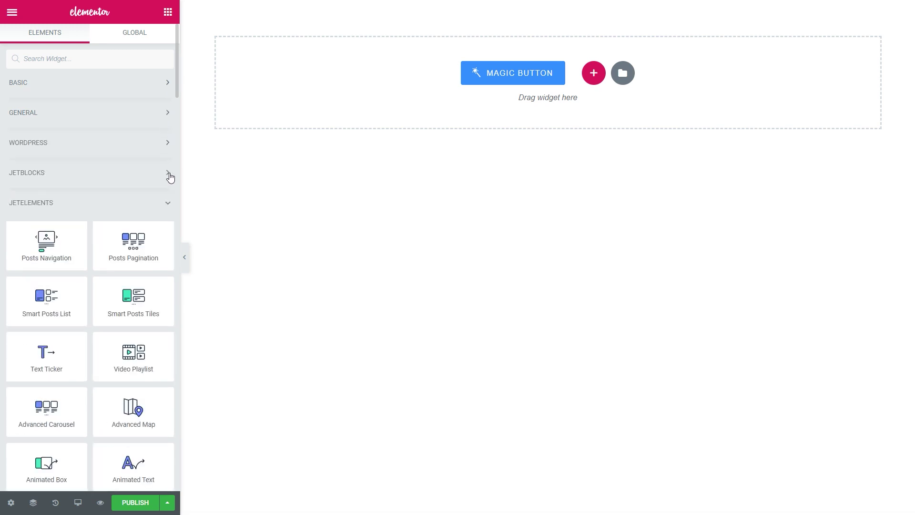
left_click(170, 207)
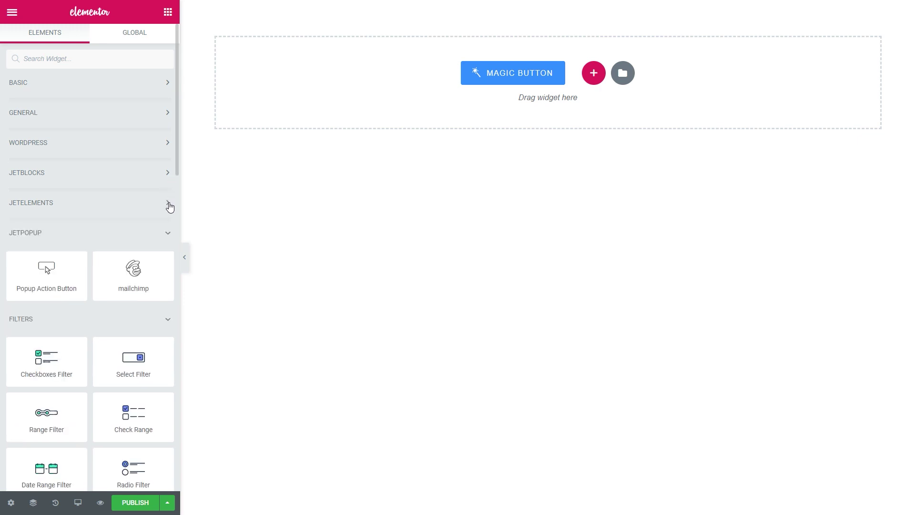
left_click(170, 234)
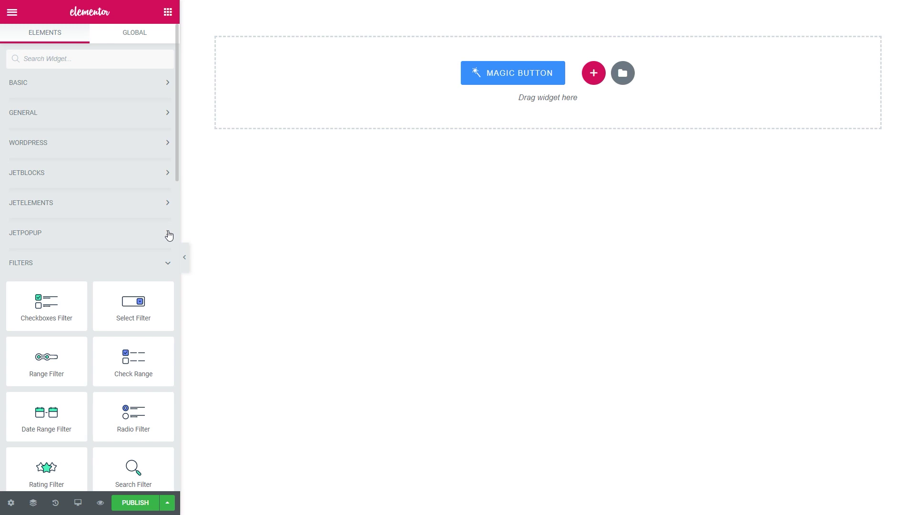
left_click(169, 264)
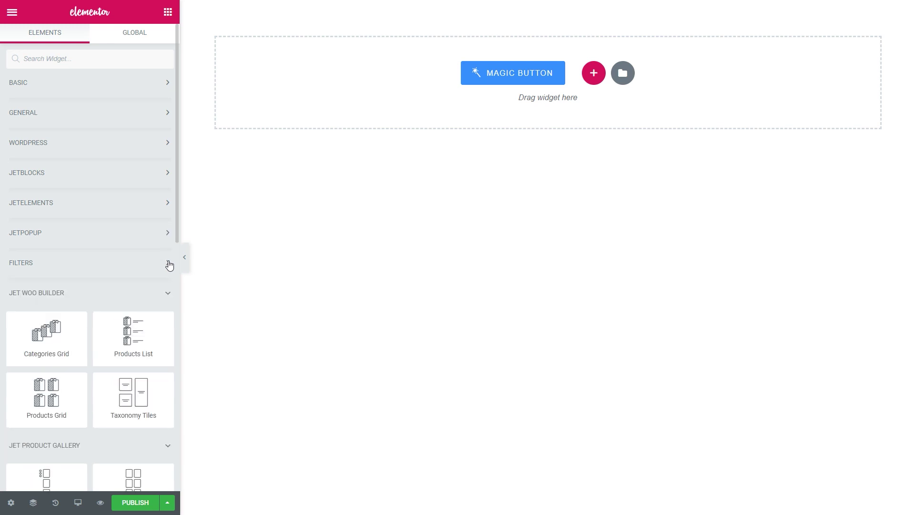
left_click(169, 295)
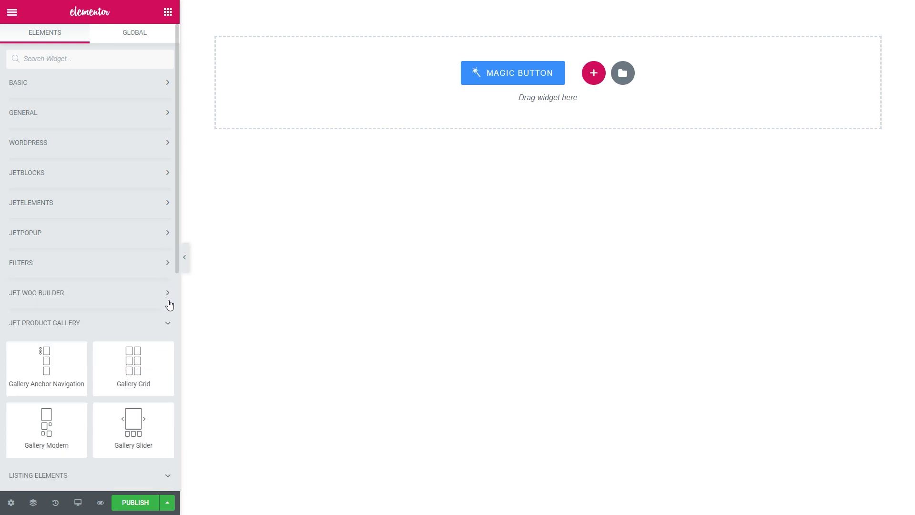
left_click(169, 323)
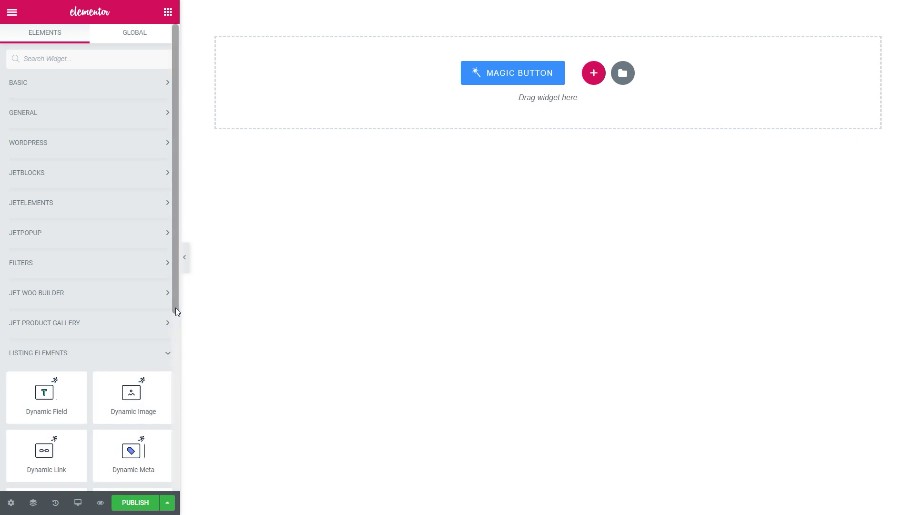
left_click_drag(176, 299, 178, 410)
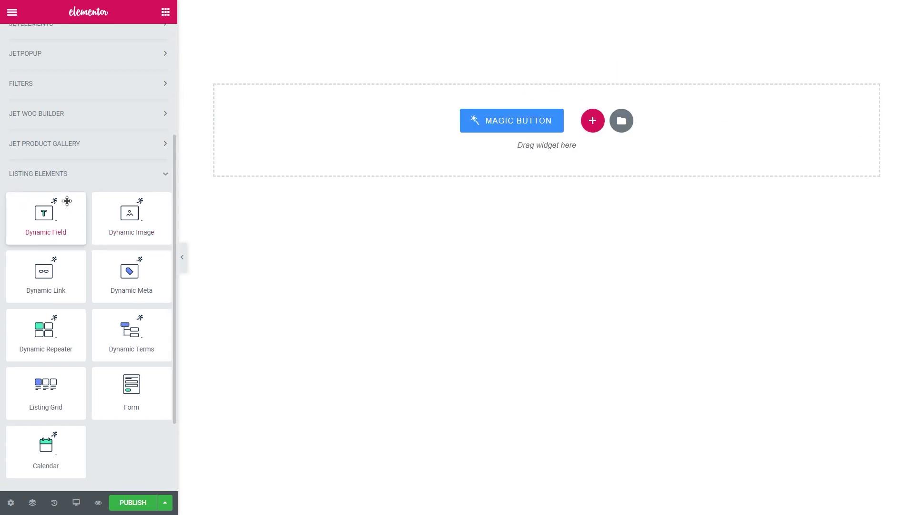
Step: Add a Dynamic Field widget to the empty layout and have it show the Title meta field from Meta Data
left_click_drag(55, 206, 282, 145)
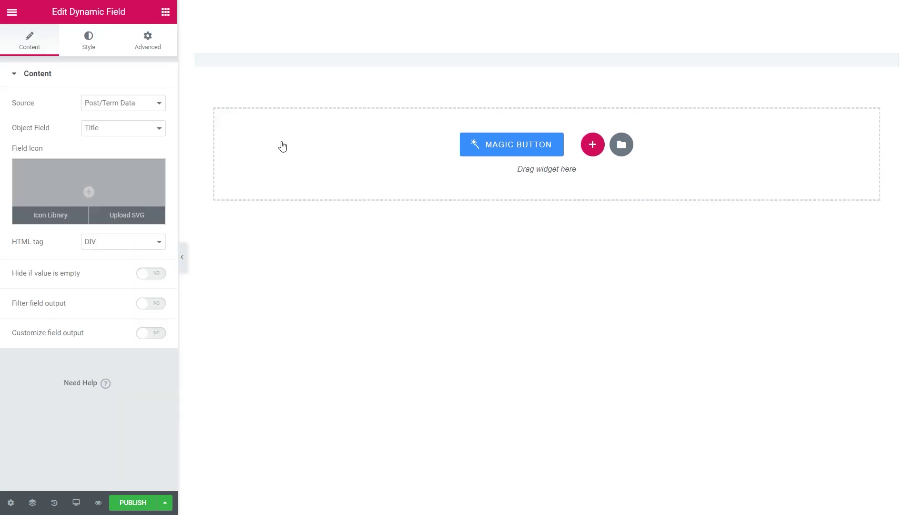
left_click(152, 107)
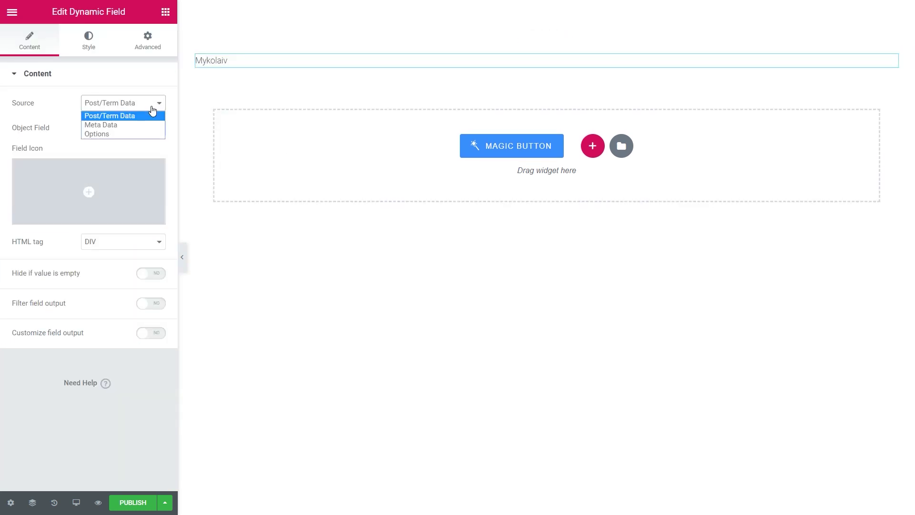
left_click(143, 125)
left_click(140, 127)
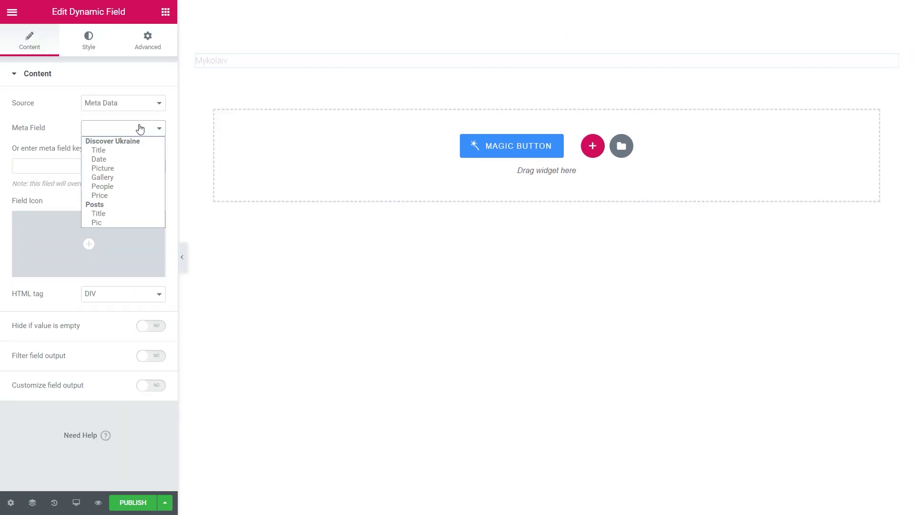
left_click(118, 150)
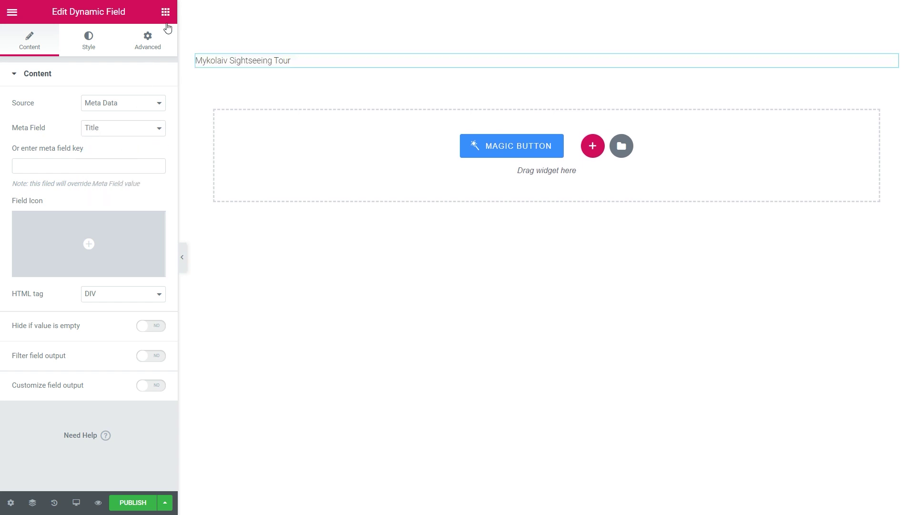
Step: Duplicate the title's Dynamic Field and set the copy's meta field to Date
left_click(166, 12)
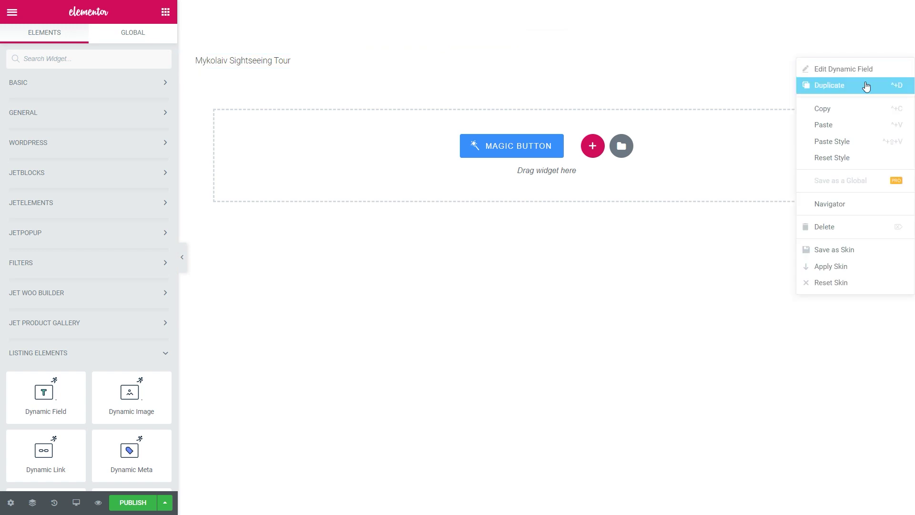
left_click(866, 85)
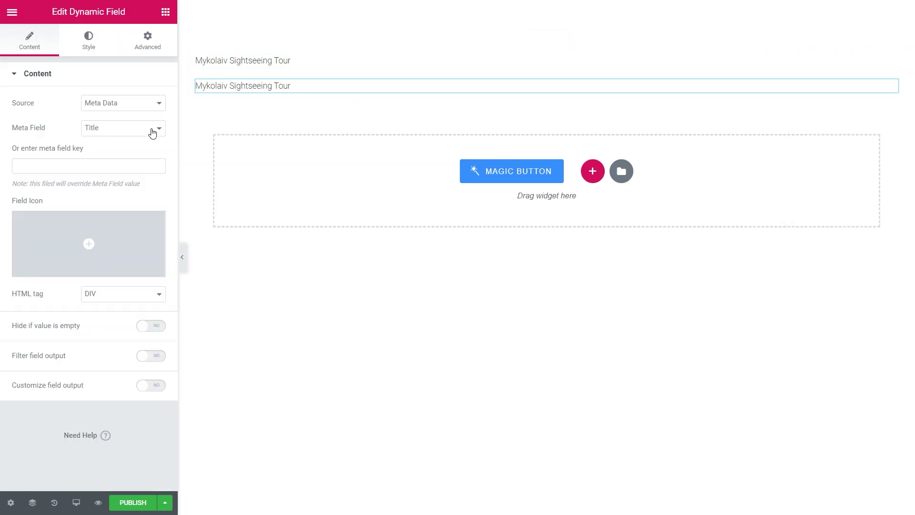
left_click(151, 130)
left_click(131, 159)
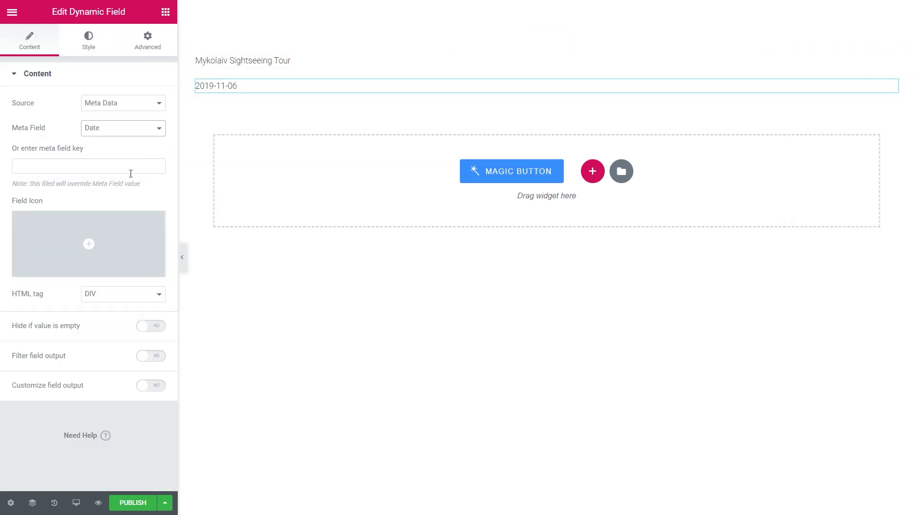
Step: Filter the date field's output with the Format date callback
left_click(159, 356)
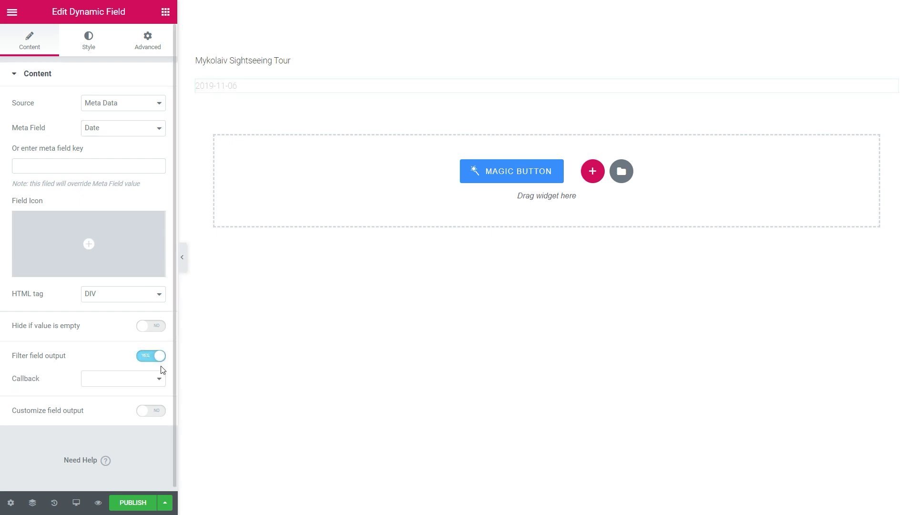
left_click(157, 381)
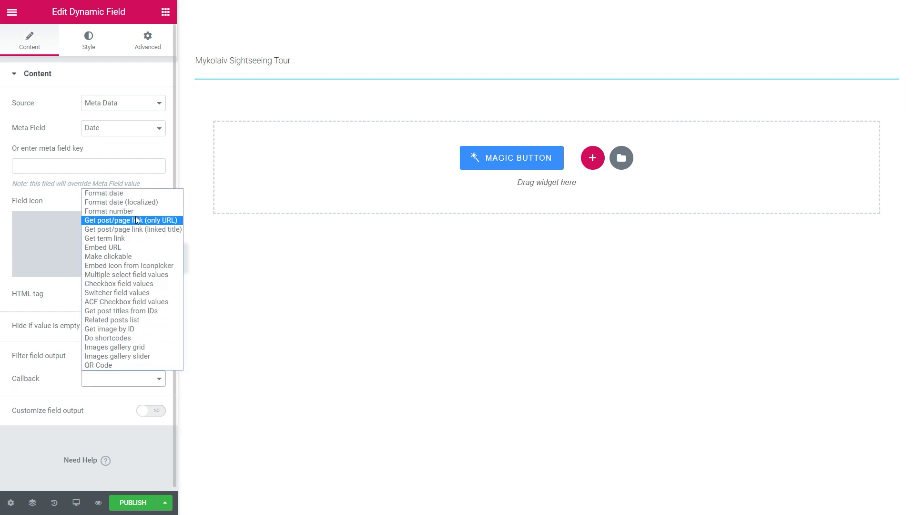
left_click(126, 196)
Step: Add a Dynamic Image widget below the date and set its source to the Picture field
left_click(166, 12)
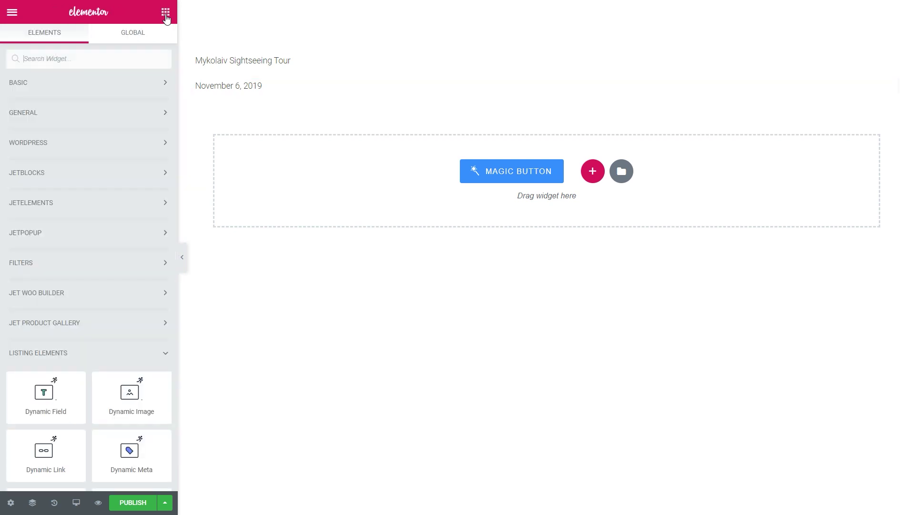
left_click_drag(131, 399, 286, 184)
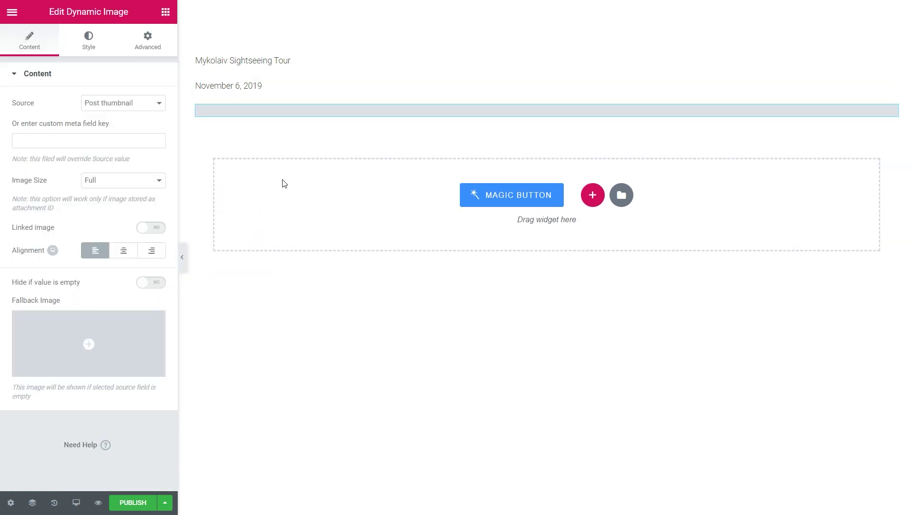
left_click(147, 104)
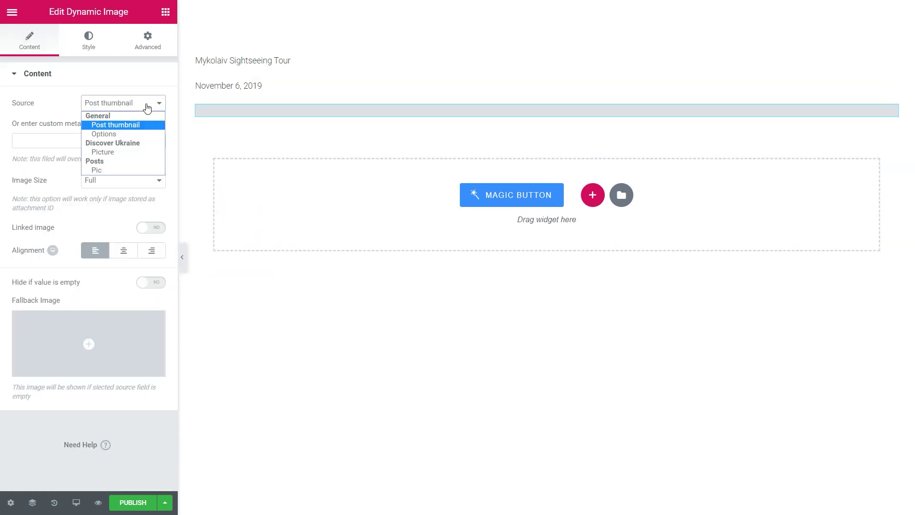
left_click(116, 152)
Step: Try the Kava Thumb M Vertical (370x500) size on the dynamic image, and settle on Medium
left_click(117, 183)
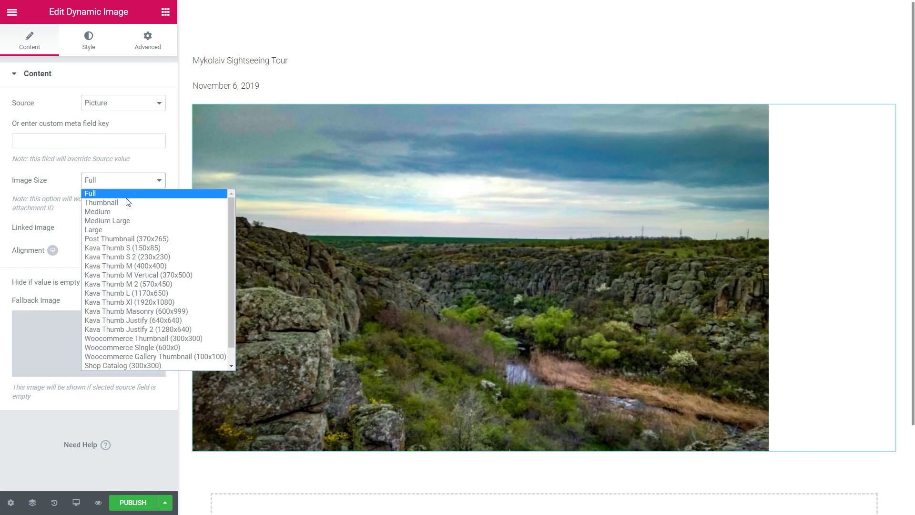
left_click(121, 275)
left_click(117, 181)
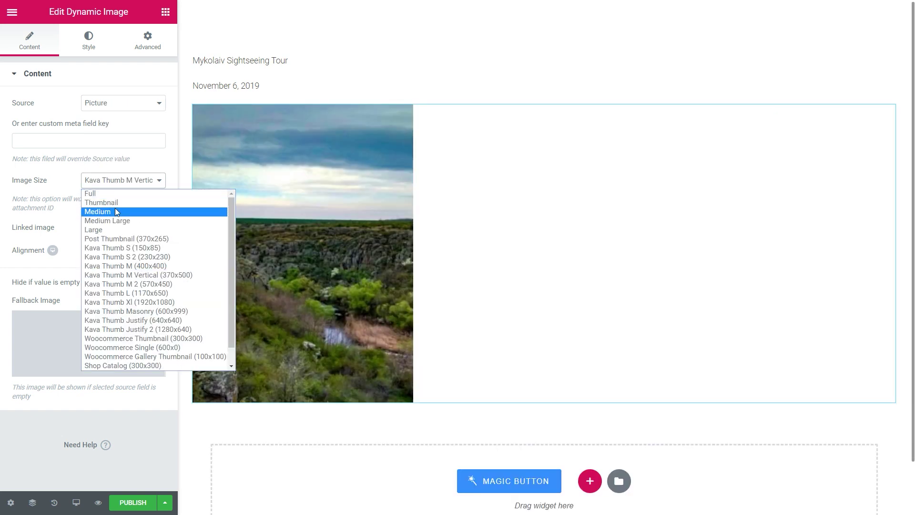
left_click(116, 211)
Step: Duplicate the title field, move the copy below the image, and set its meta field to Gallery
right_click(902, 67)
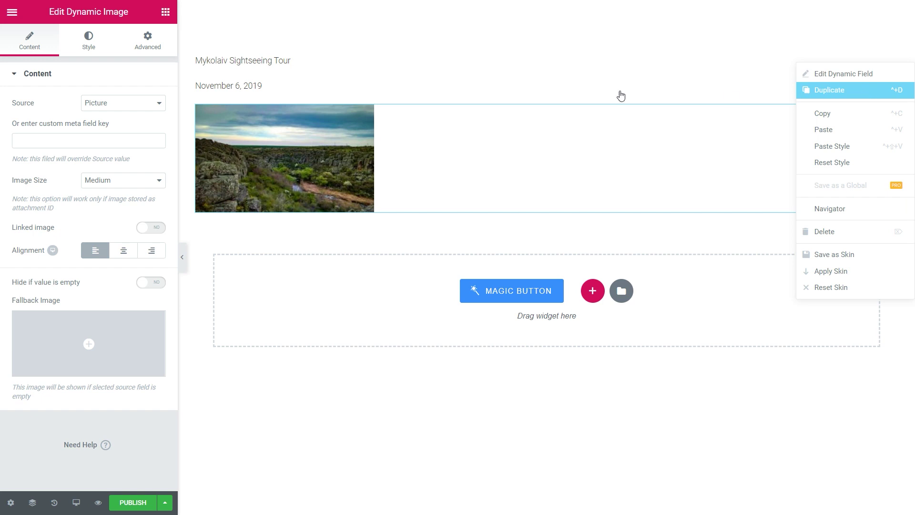
key("ctrl+d")
left_click_drag(323, 89, 313, 230)
left_click(121, 133)
left_click(109, 175)
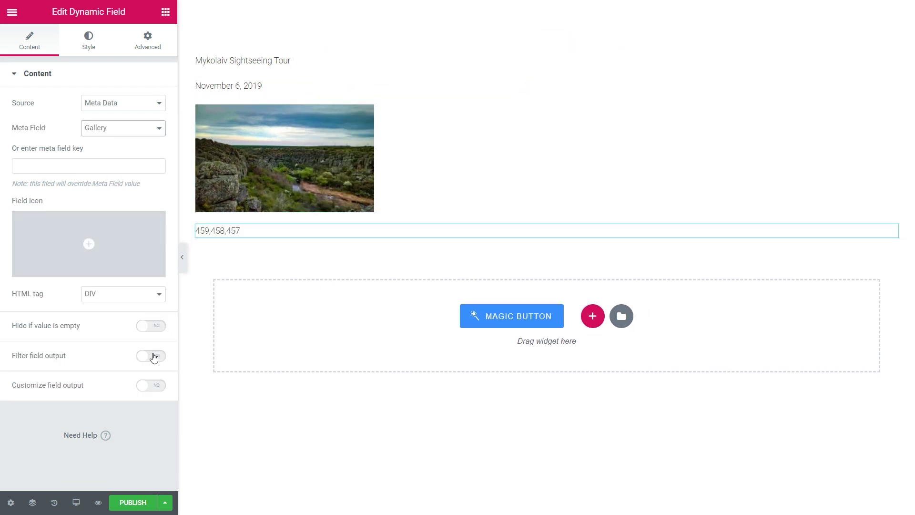
Step: Enable output filtering on the gallery field and apply the Images gallery grid callback
left_click(153, 356)
left_click(162, 380)
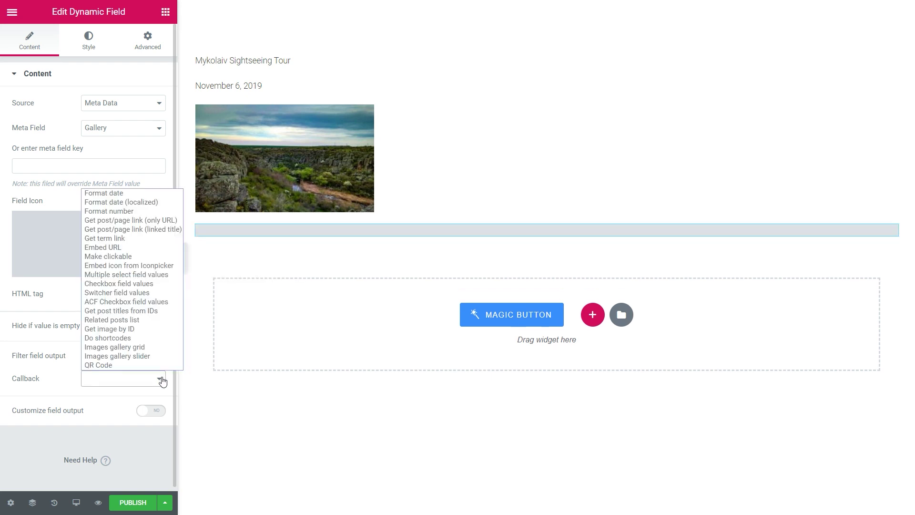
left_click(149, 348)
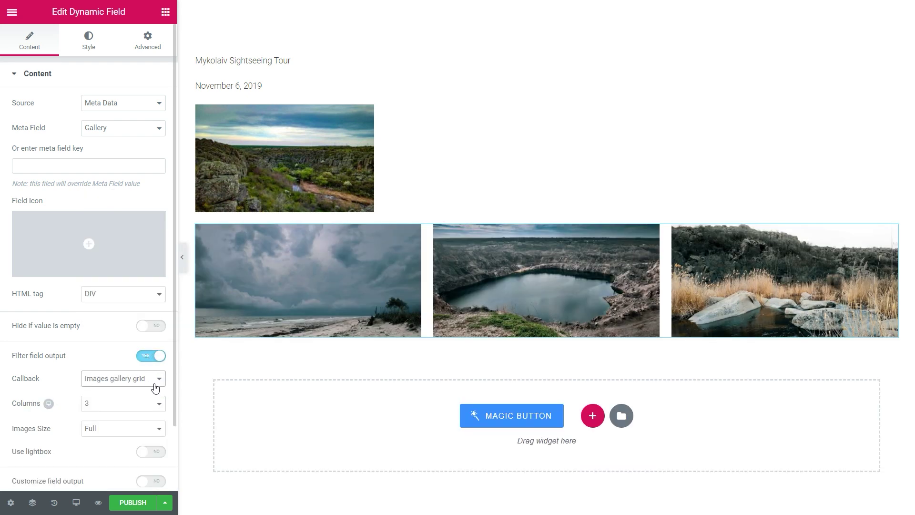
Step: Switch the gallery field's callback to Images gallery slider and advance the slider to the next image
left_click(155, 387)
left_click(149, 359)
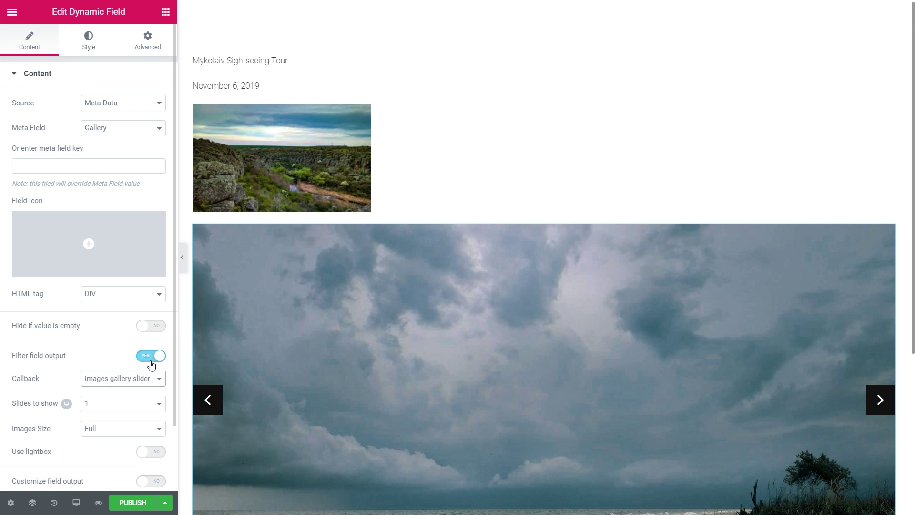
scroll(913, 408, "down", 2)
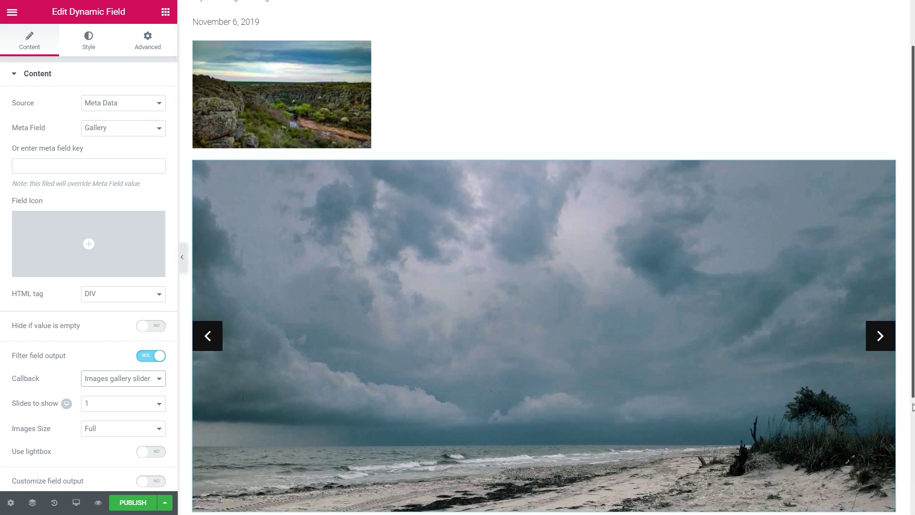
left_click(889, 317)
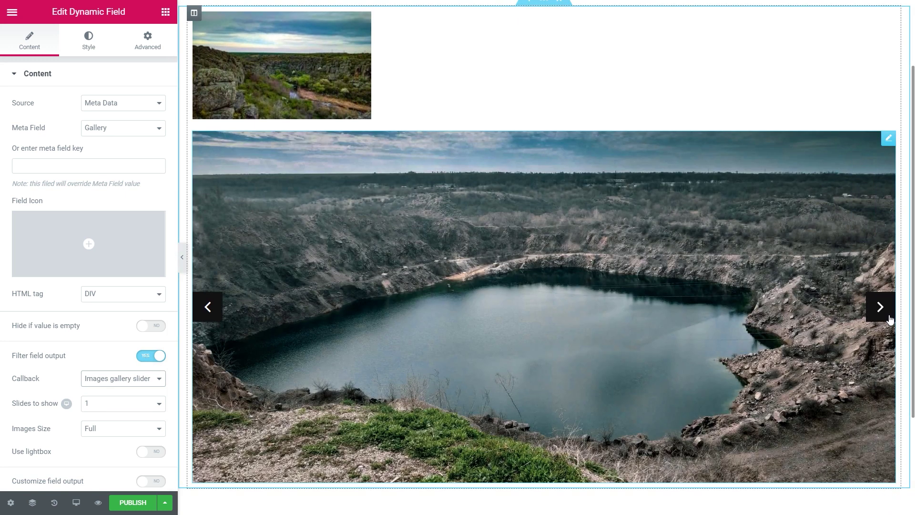
Step: Delete the gallery dynamic field below the image
right_click(878, 158)
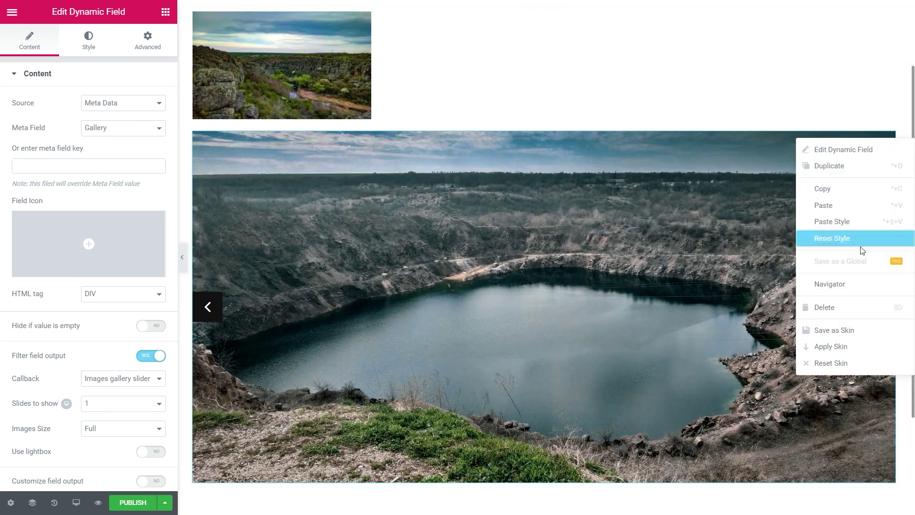
left_click(856, 308)
Step: Duplicate the title field, move the copy below the image, and set its meta field to People
right_click(888, 63)
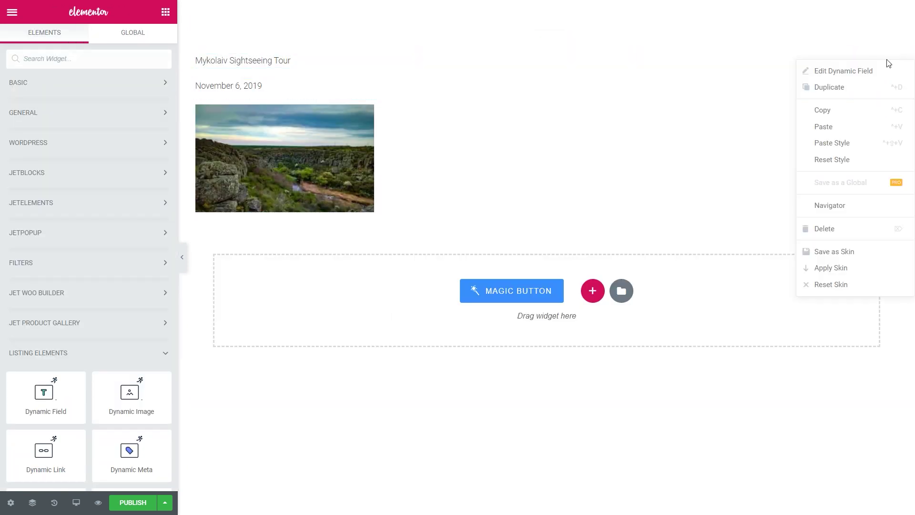
left_click(850, 90)
left_click_drag(492, 88, 490, 229)
left_click(139, 133)
left_click(128, 187)
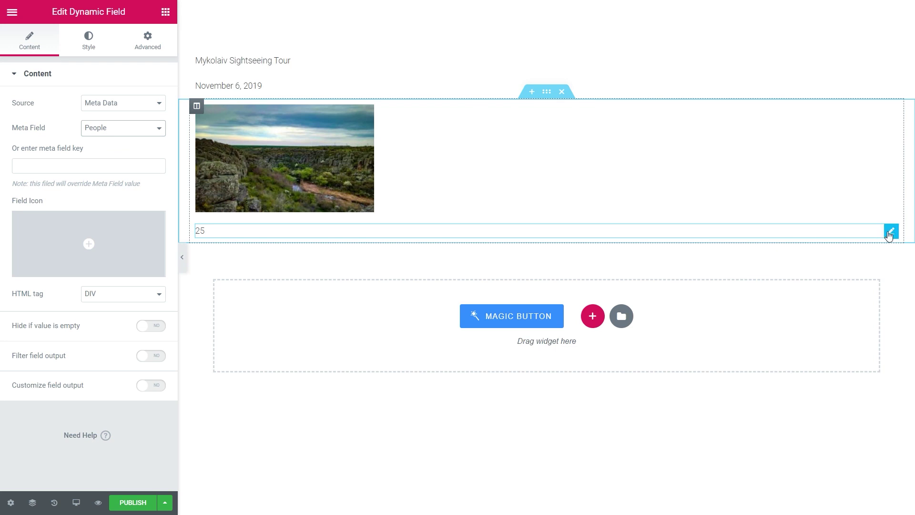
Step: Duplicate the people field and set the copy's meta field to Price
right_click(887, 233)
left_click(860, 259)
left_click(127, 132)
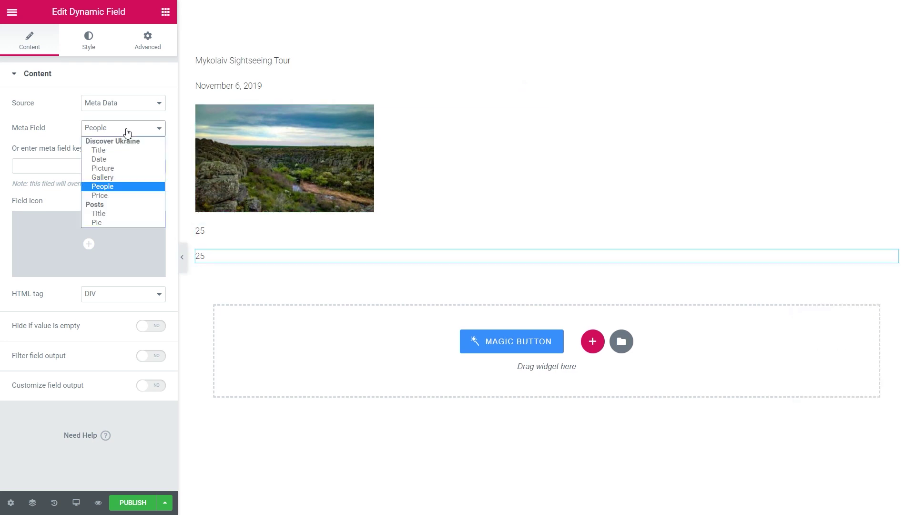
left_click(118, 196)
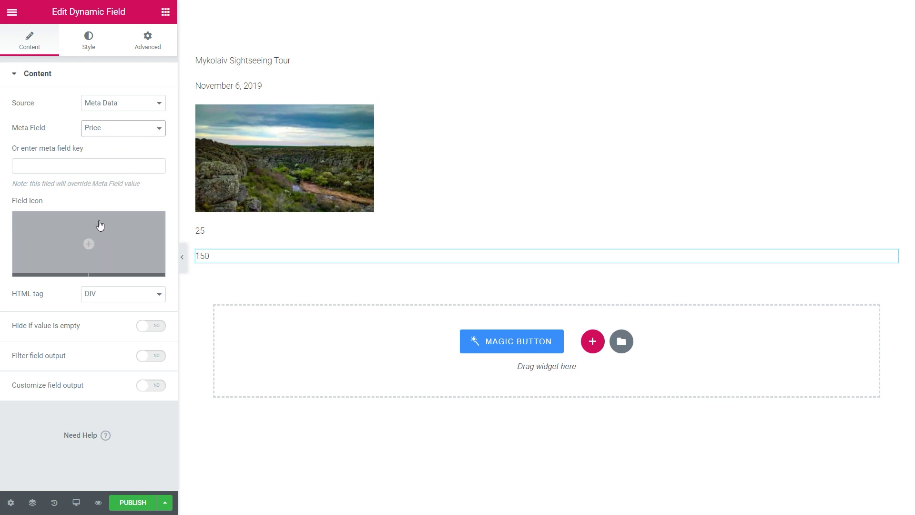
Step: Give the price field a dollar sign icon from the icon library and publish the listing template
left_click(97, 237)
left_click(371, 76)
type("Doll")
left_click(457, 130)
left_click(755, 481)
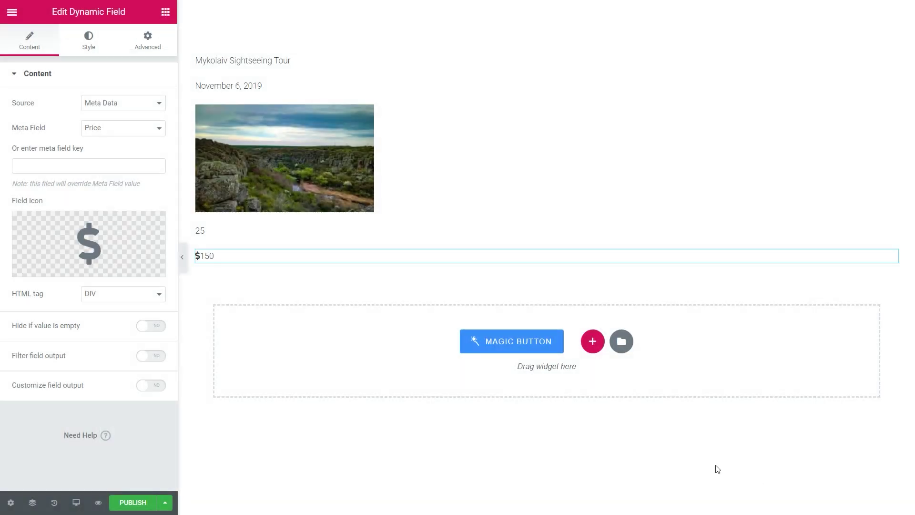
left_click(125, 503)
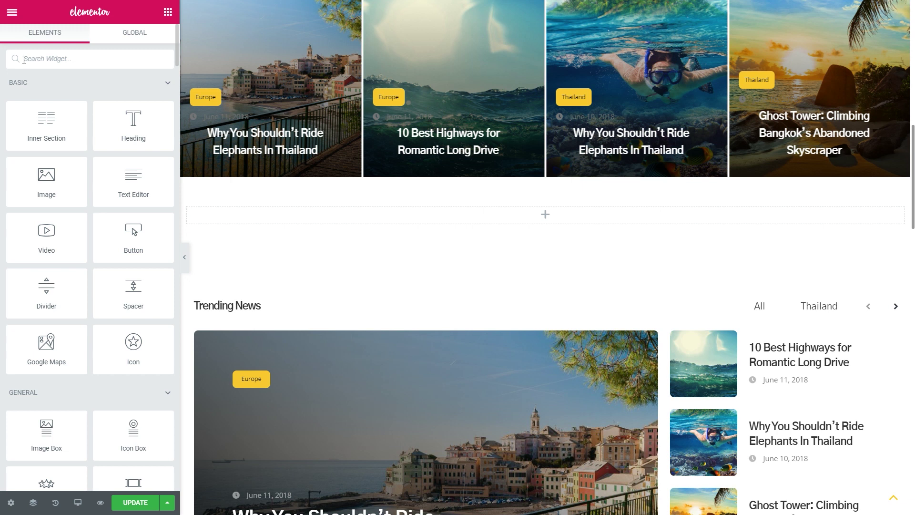
Step: Add a Listing Grid widget to the empty section above Trending News and choose the Ukraine listing for it
type("Listing")
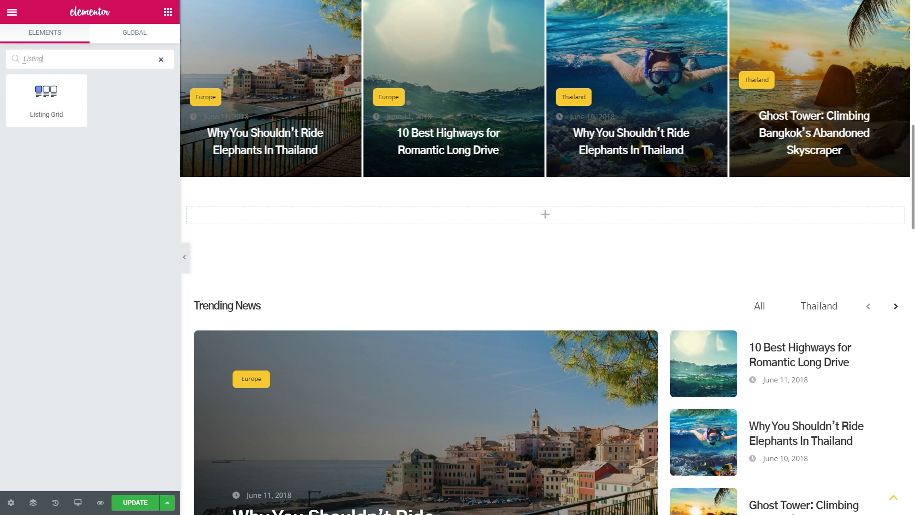
left_click_drag(19, 92, 284, 217)
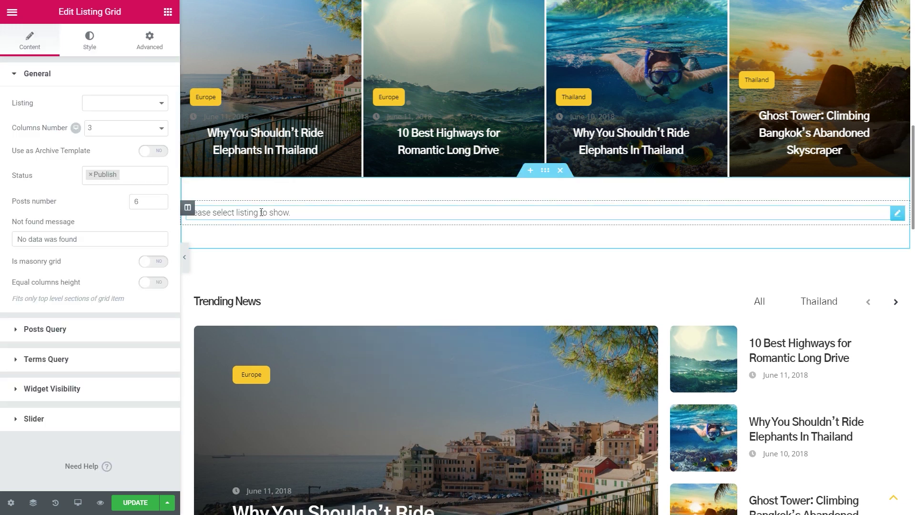
left_click(162, 106)
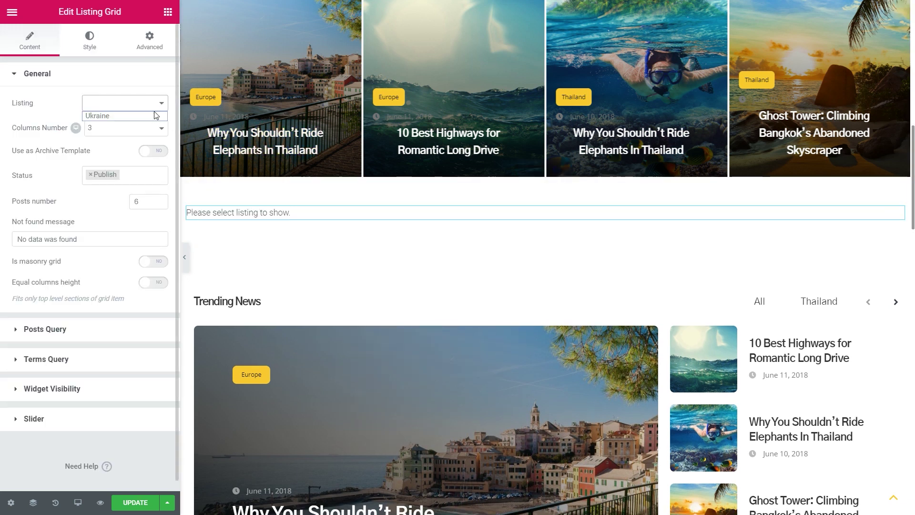
left_click(153, 116)
Step: Hide the editing panel and examine the tour listing grid at full page width
left_click(185, 257)
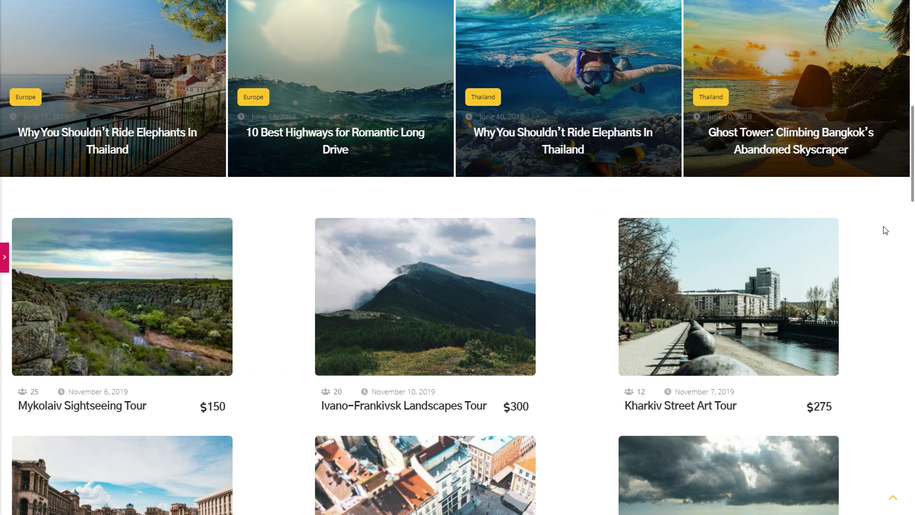
scroll(885, 230, "down", 3)
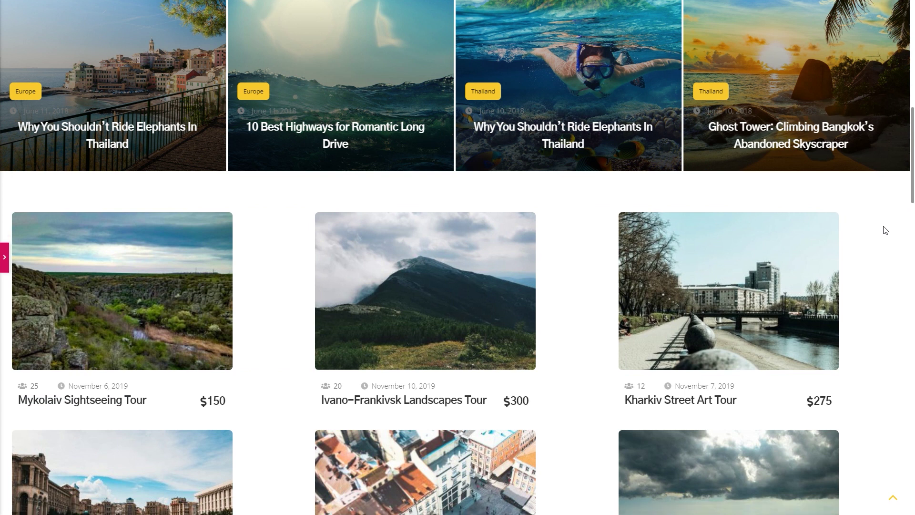
scroll(885, 230, "down", 3)
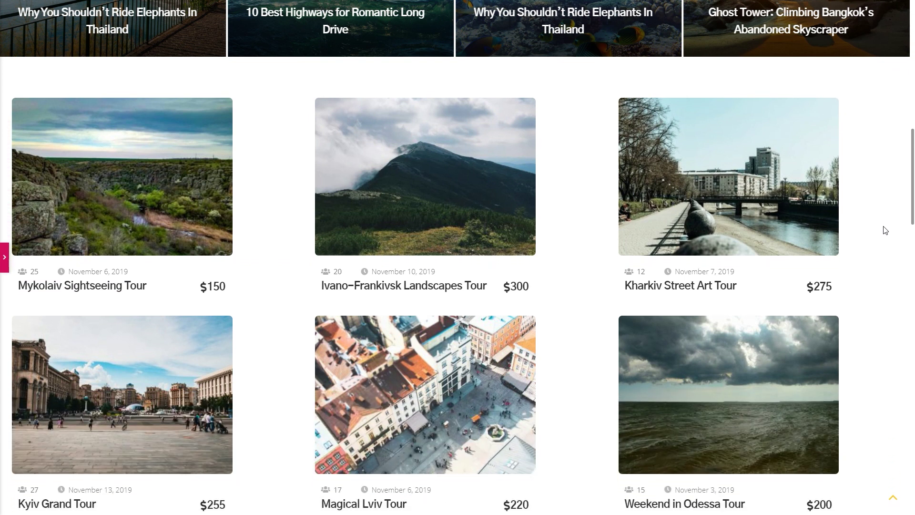
scroll(885, 230, "down", 1)
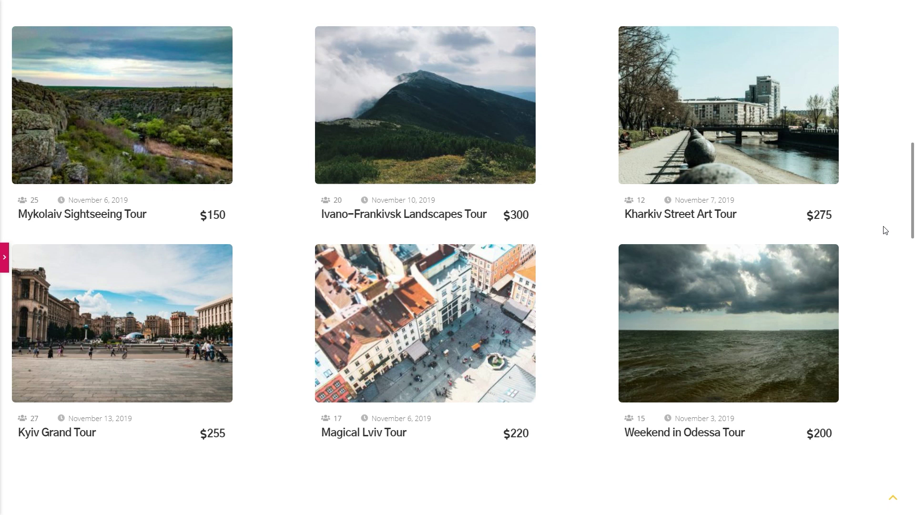
Step: Search the Elementor Finder for Dashboard and go to the WordPress dashboard
key("ctrl+e")
type("Das")
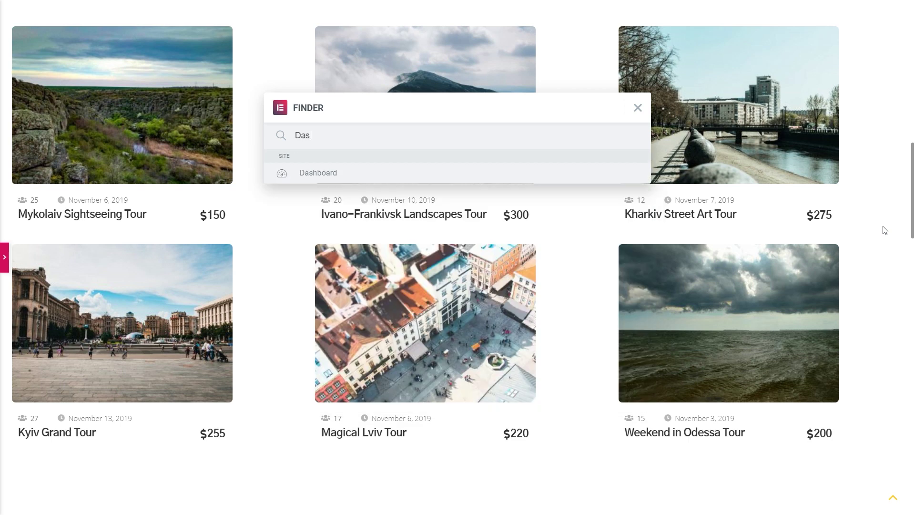
type("hboard")
left_click(556, 177)
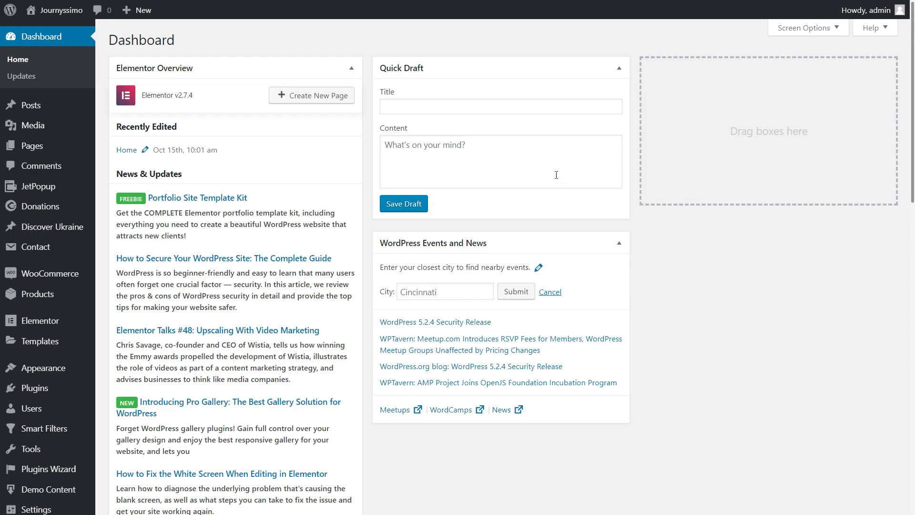
Step: Open the Discover Ukraine post type for editing in JetEngine and go to its meta fields
scroll(104, 230, "down", 3)
mouse_move(83, 457)
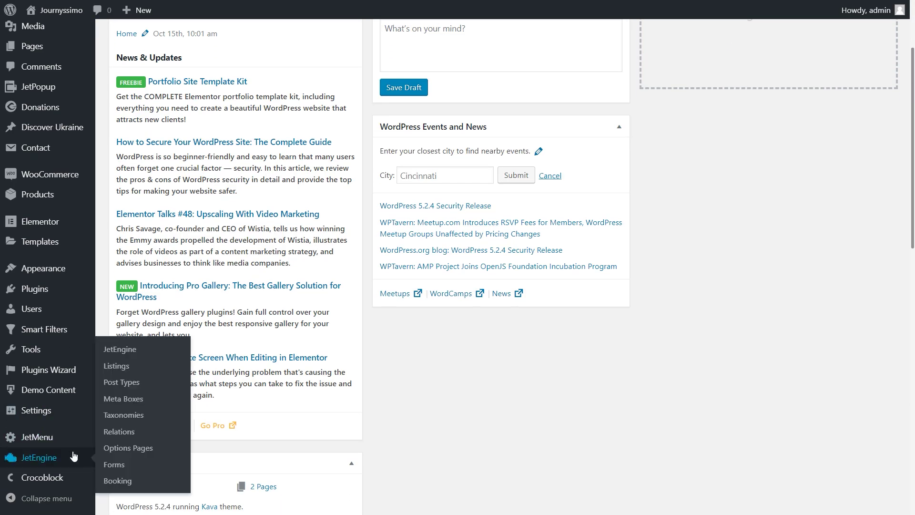
left_click(121, 383)
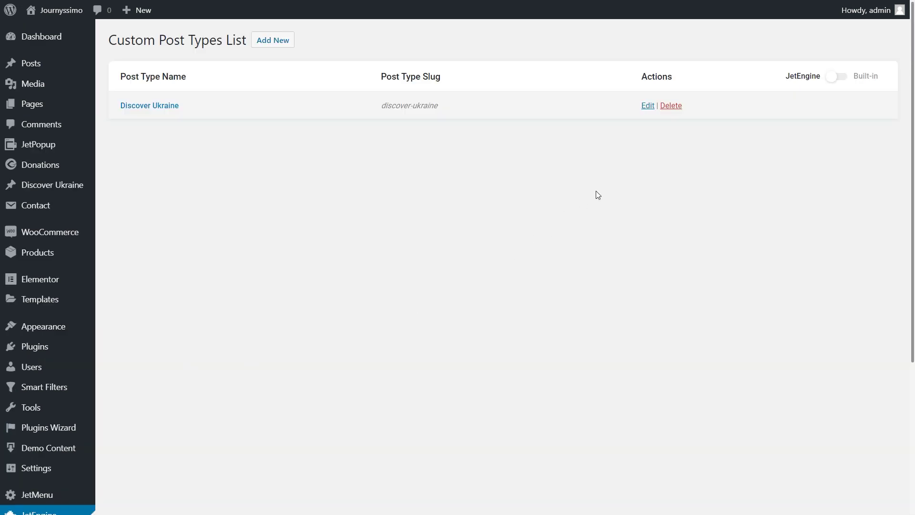
left_click(645, 110)
scroll(644, 110, "down", 5)
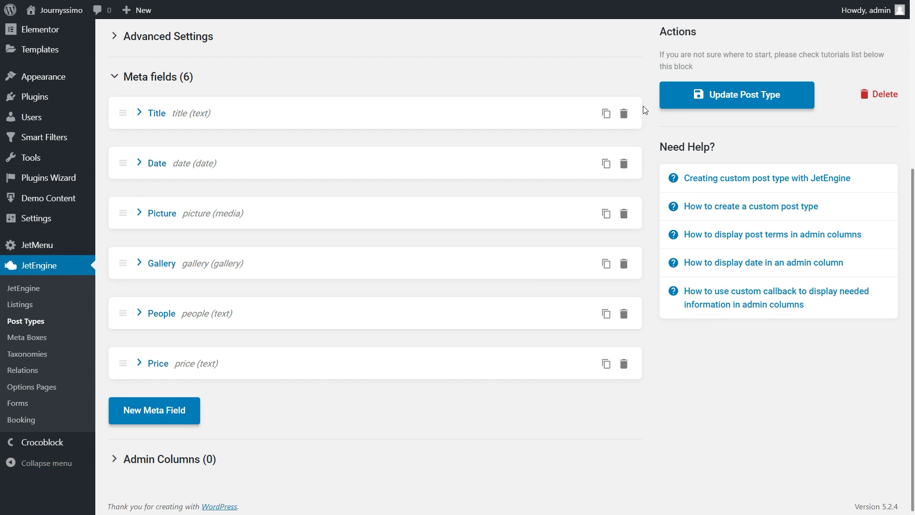
Step: Add a text meta field labelled Days with the name days, and update the post type
left_click(177, 415)
scroll(664, 445, "down", 4)
left_click(403, 285)
type("Days")
key("Tab")
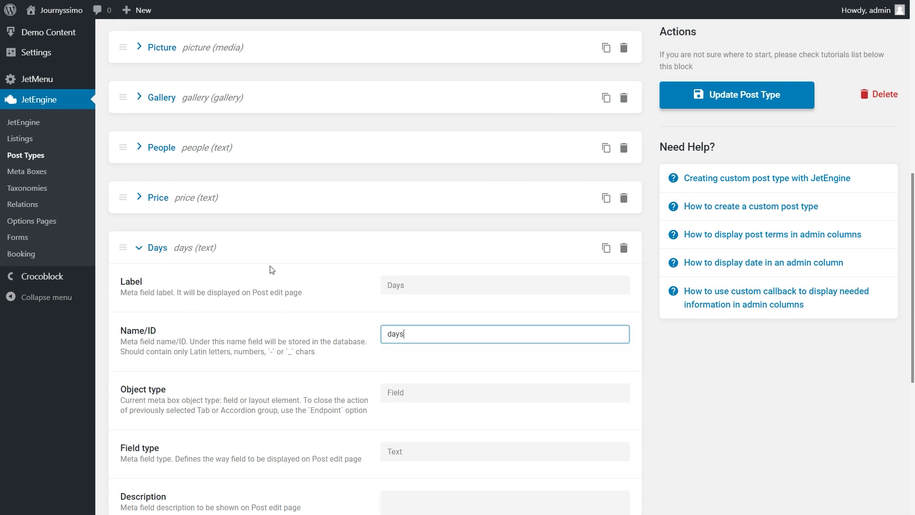
left_click(136, 248)
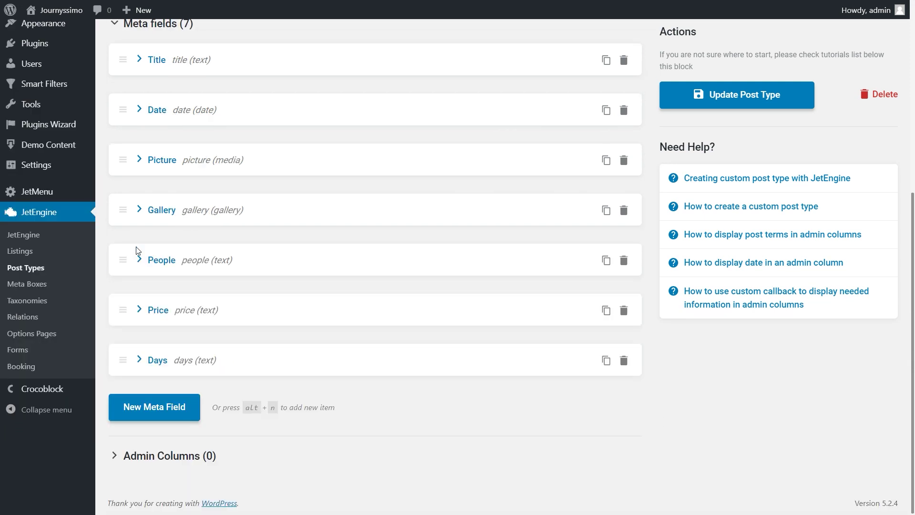
left_click(699, 101)
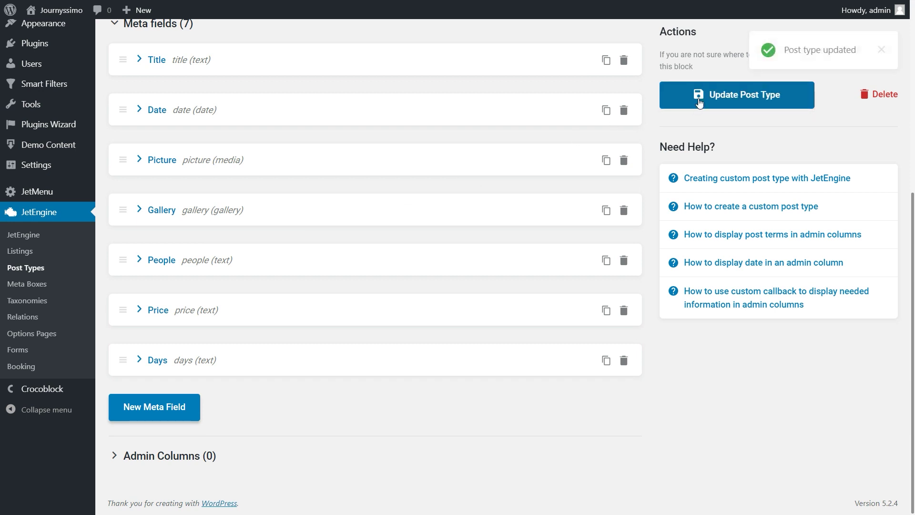
Step: Open the Mykolaiv post from the Discover Ukraine list, set its Days field to 2, and update the post
scroll(96, 154, "up", 5)
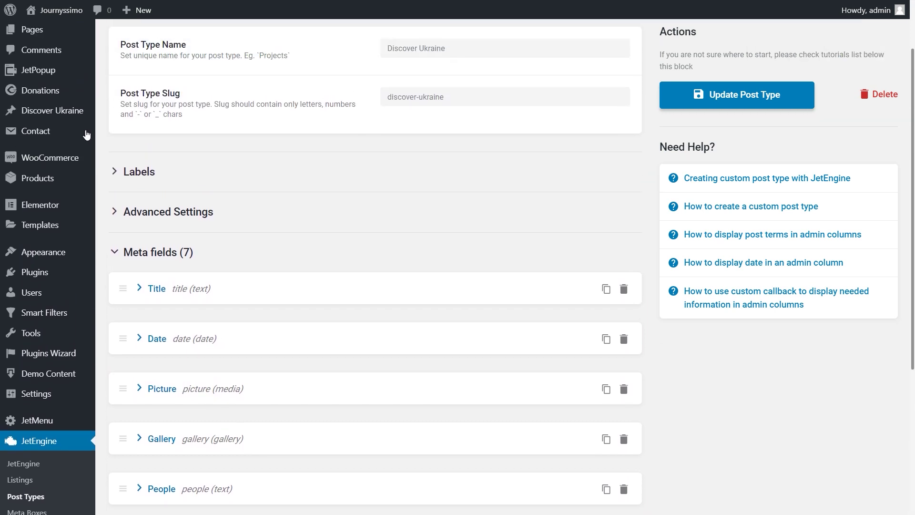
left_click(66, 117)
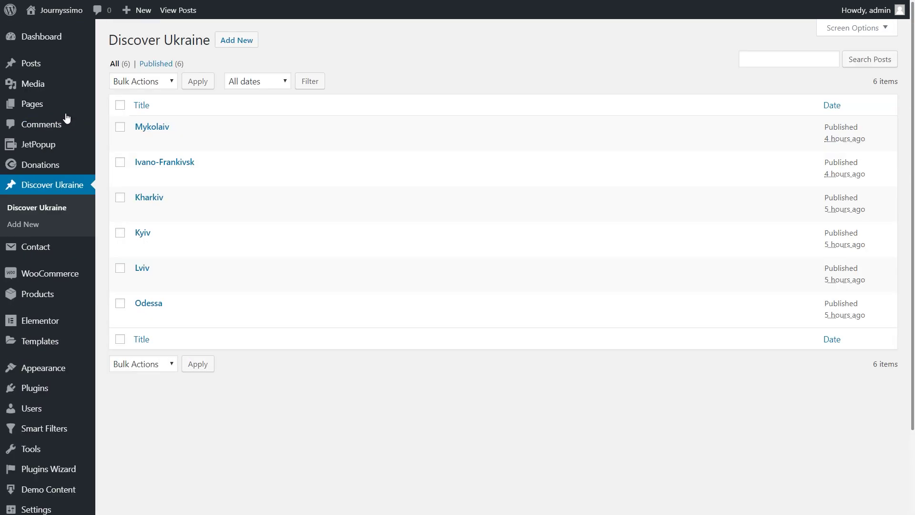
left_click(141, 142)
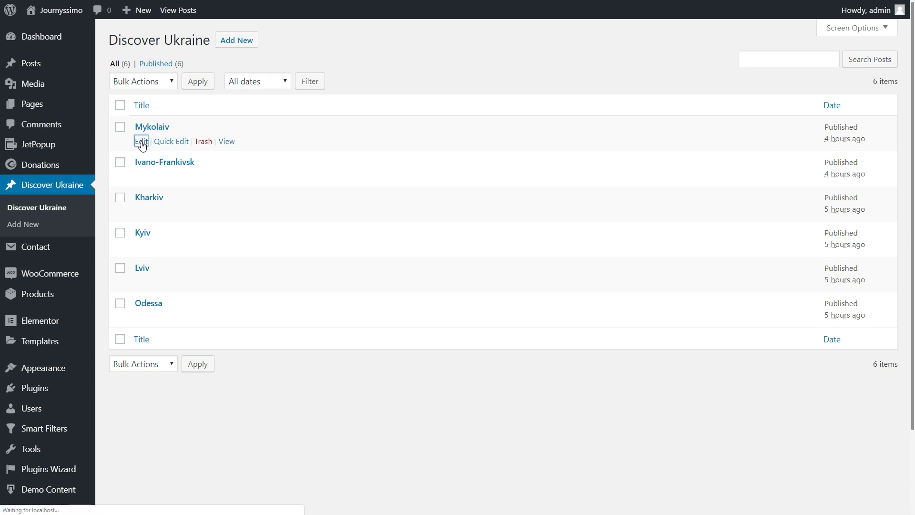
scroll(734, 286, "down", 4)
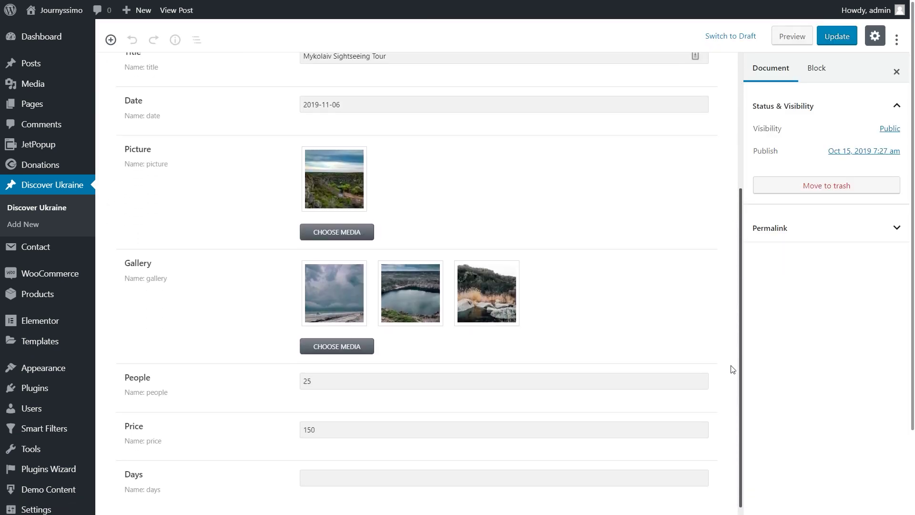
left_click(355, 469)
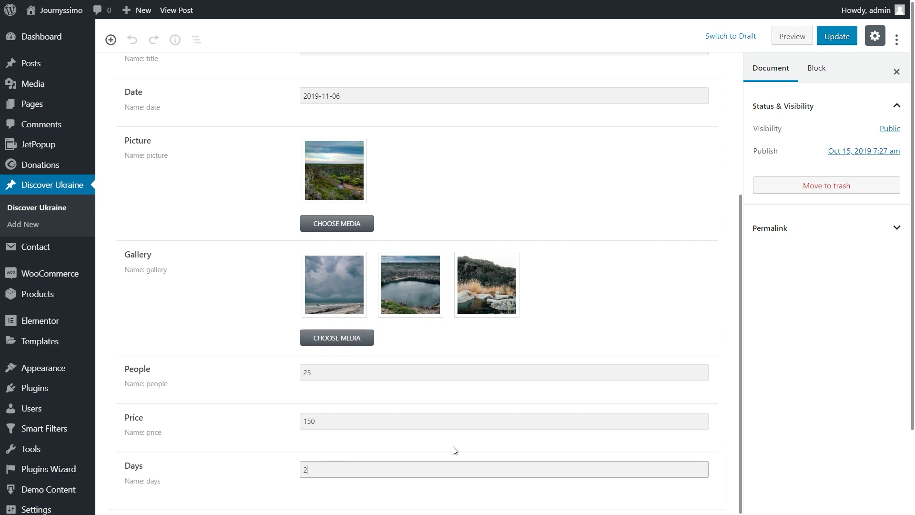
left_click(843, 37)
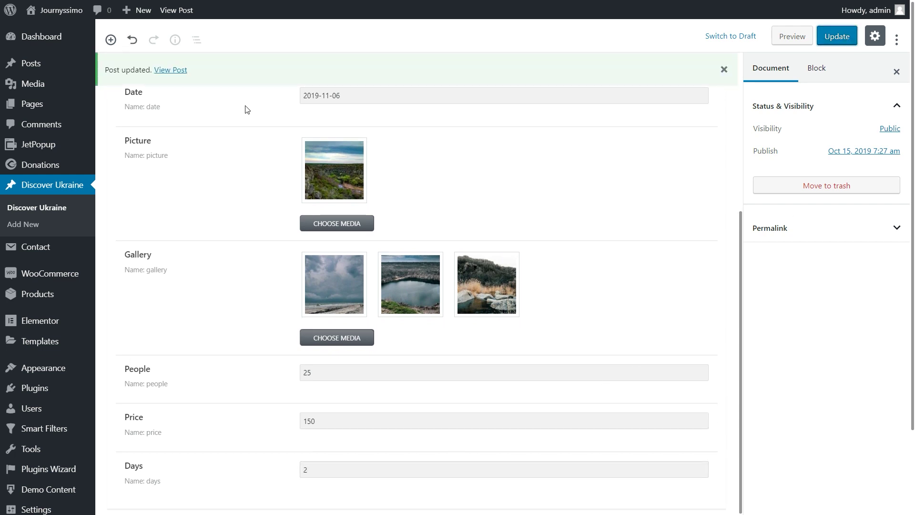
Step: Go to the JetEngine listing items and open the Ukraine listing for editing in Elementor
left_click(58, 186)
scroll(55, 188, "down", 2)
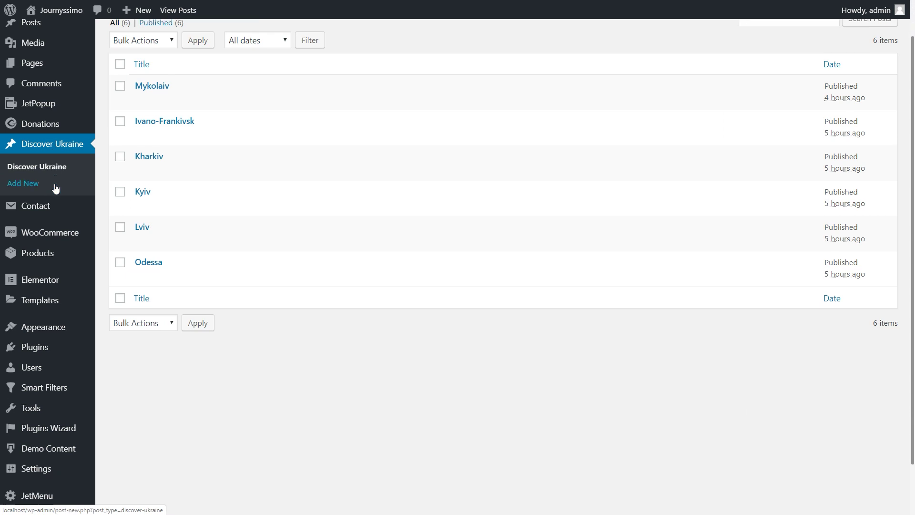
mouse_move(61, 466)
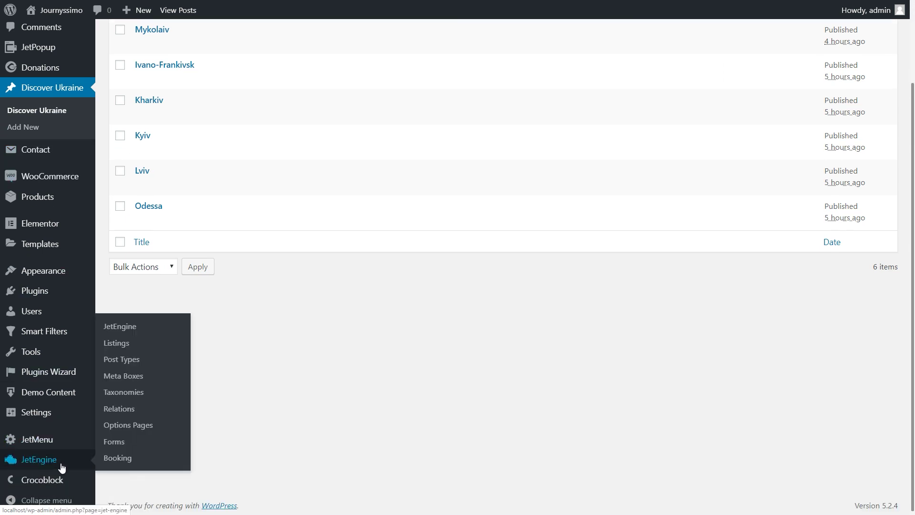
left_click(117, 343)
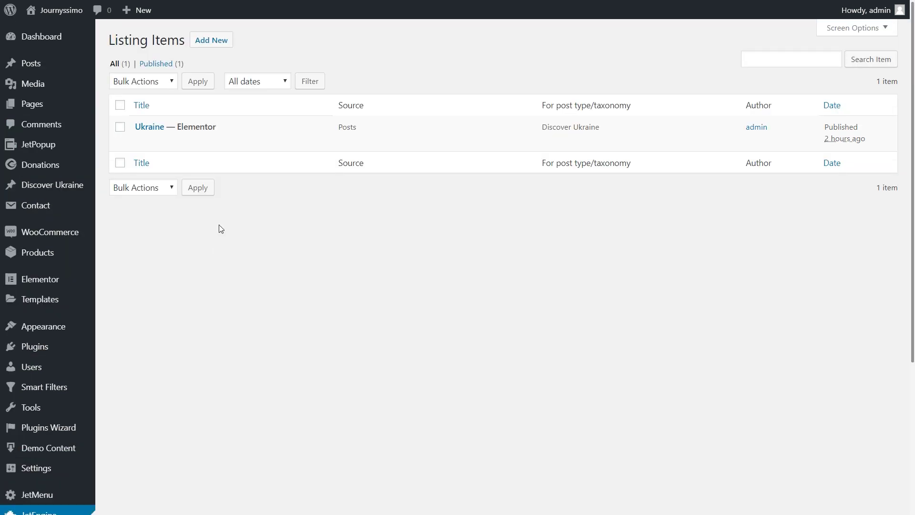
left_click(233, 142)
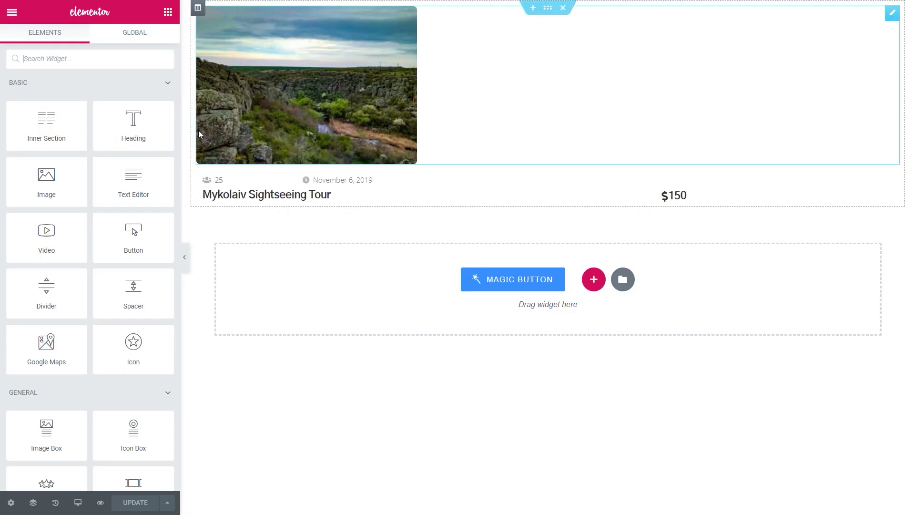
Step: Find the Dynamic Field widget and add it directly below the tour picture in the listing template
left_click(87, 59)
type("Dyna")
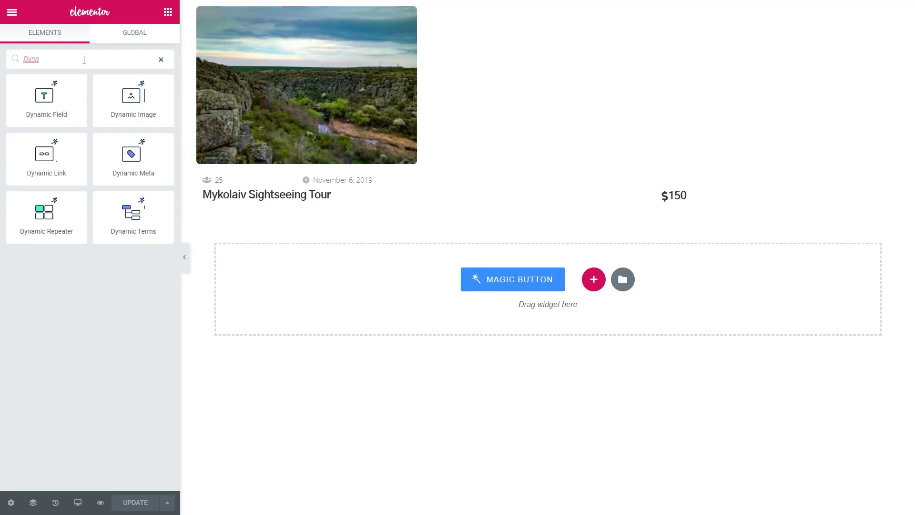
left_click_drag(46, 98, 283, 170)
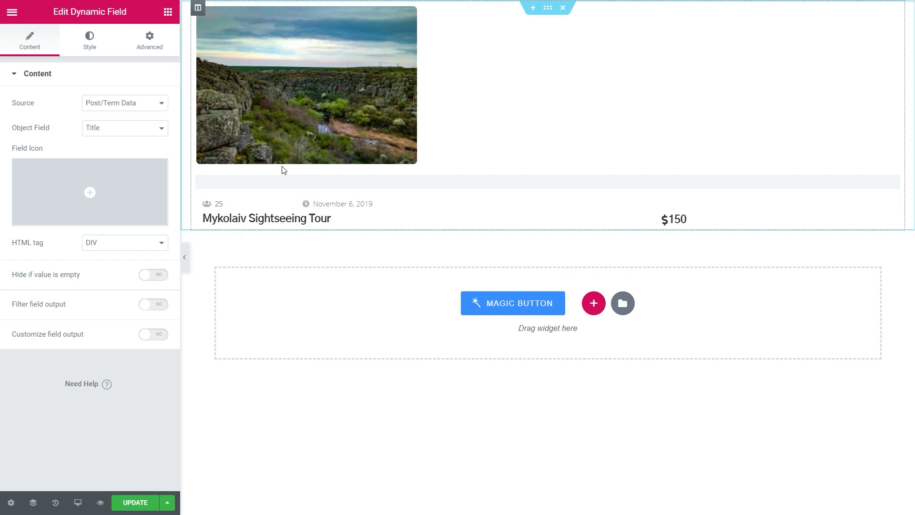
Step: Set the new Dynamic Field's source to Meta Data with the Days meta field, and update the listing template
left_click(145, 106)
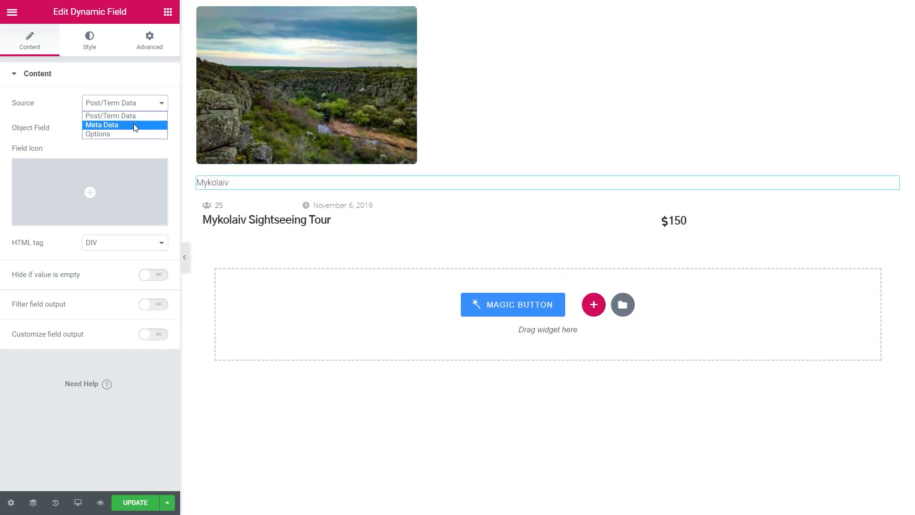
left_click(135, 125)
left_click(136, 128)
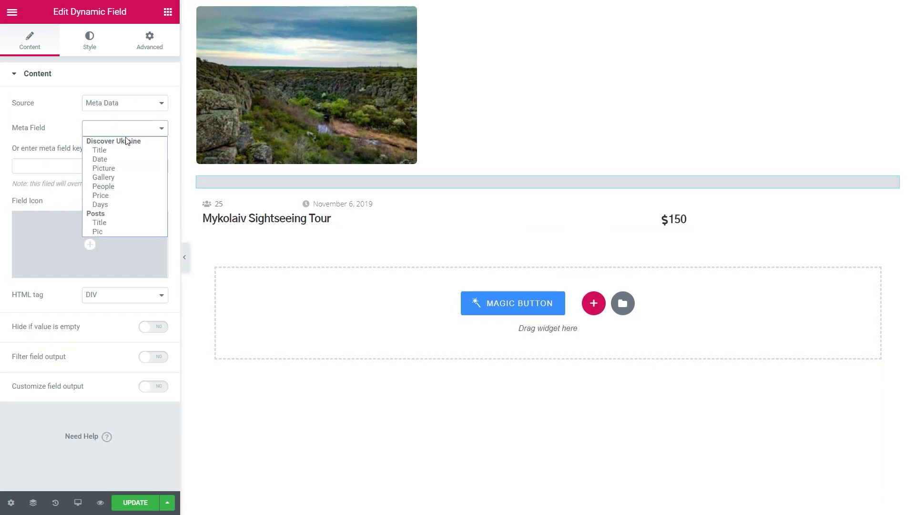
left_click(119, 206)
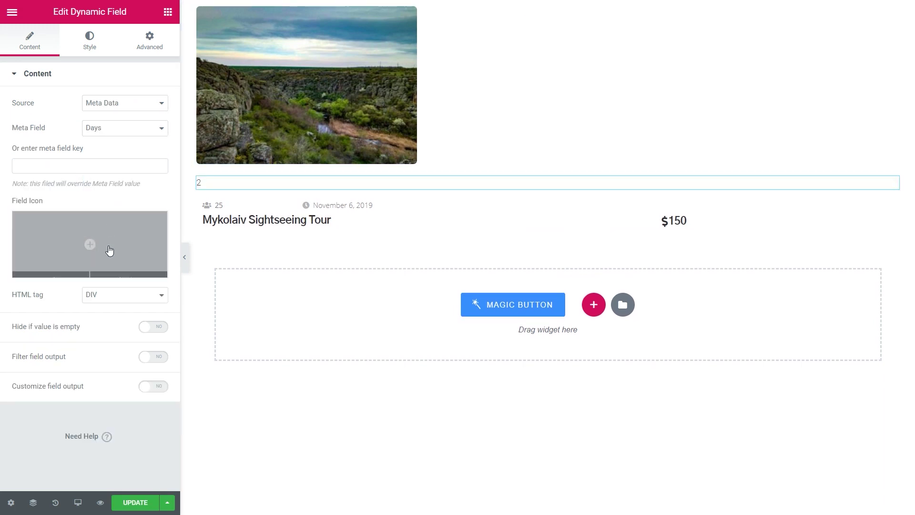
left_click(125, 503)
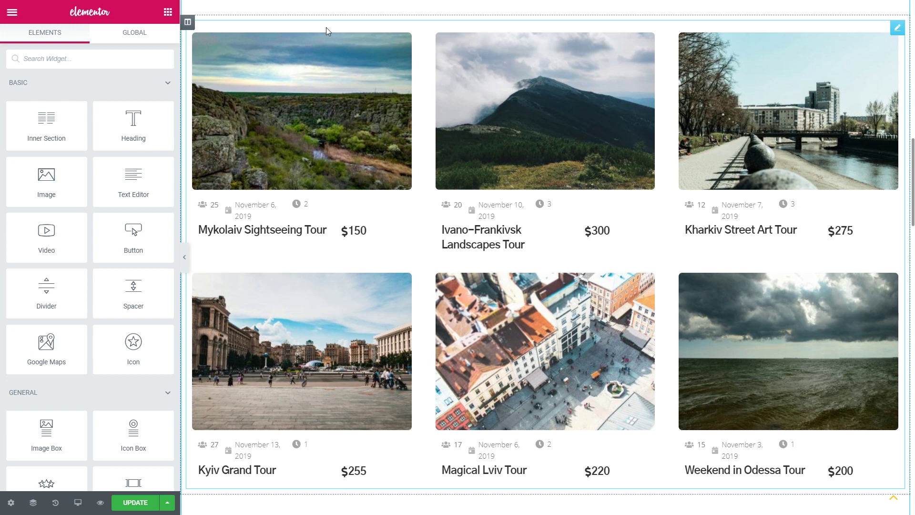
Step: Enable the slider on the tours Listing Grid, set Slides to Scroll to 2, and update the page
left_click(326, 28)
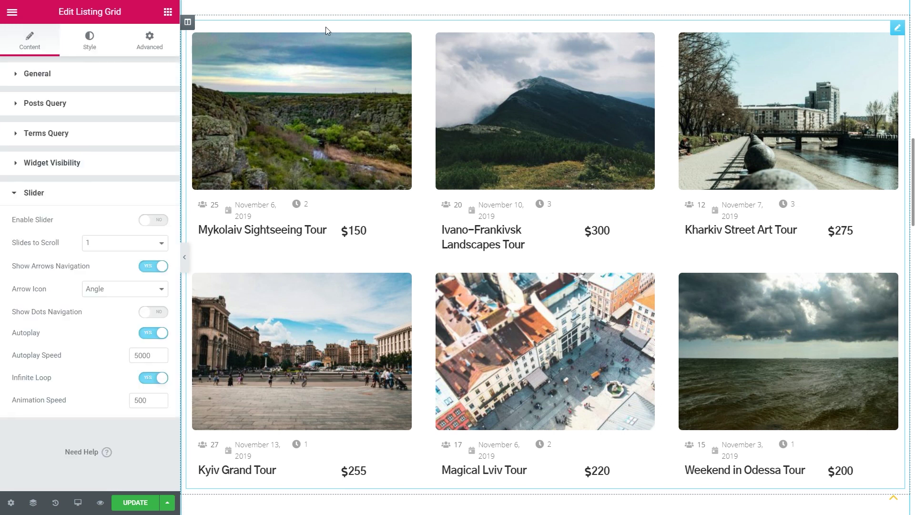
left_click(160, 220)
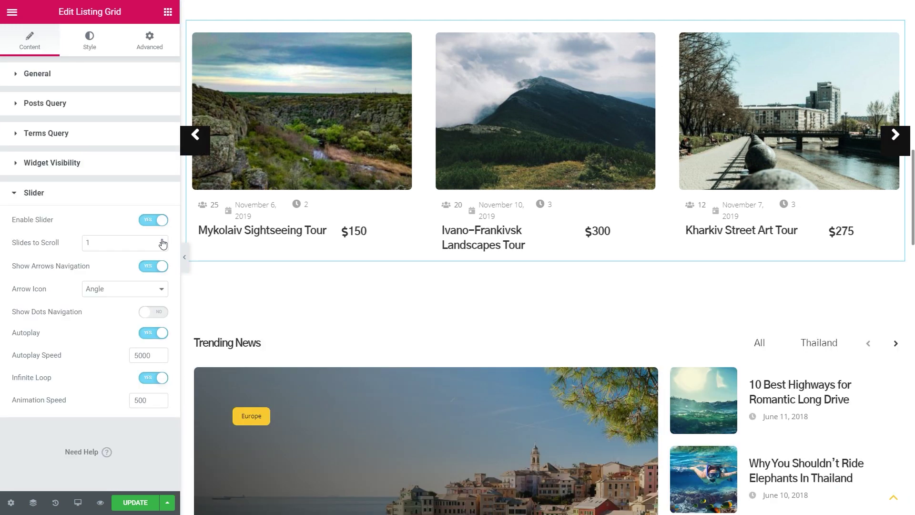
left_click(162, 243)
left_click(147, 266)
left_click(126, 504)
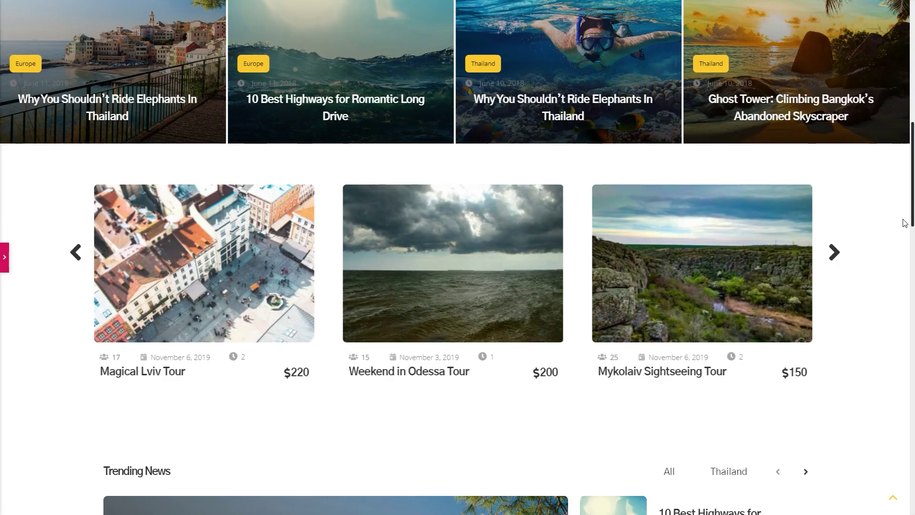
Step: Advance through the tours slider in the page preview to check how the slides scroll
left_click(836, 252)
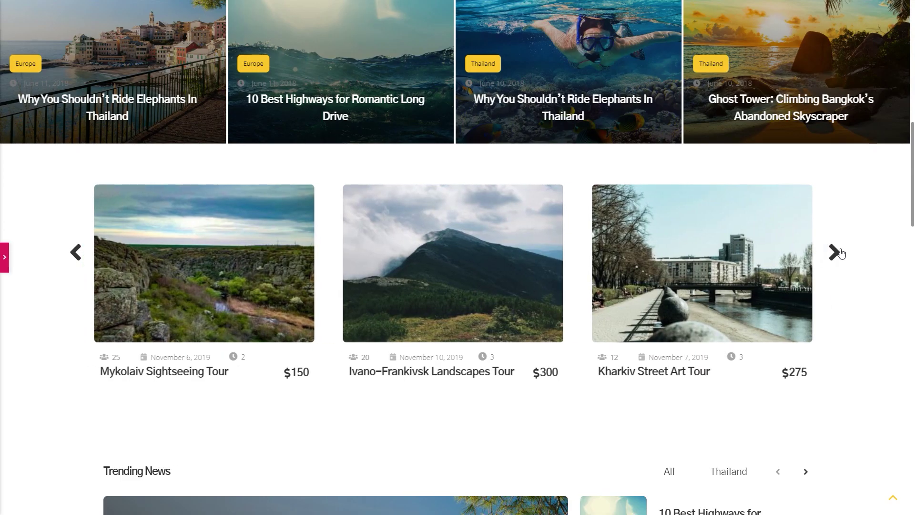
left_click(835, 253)
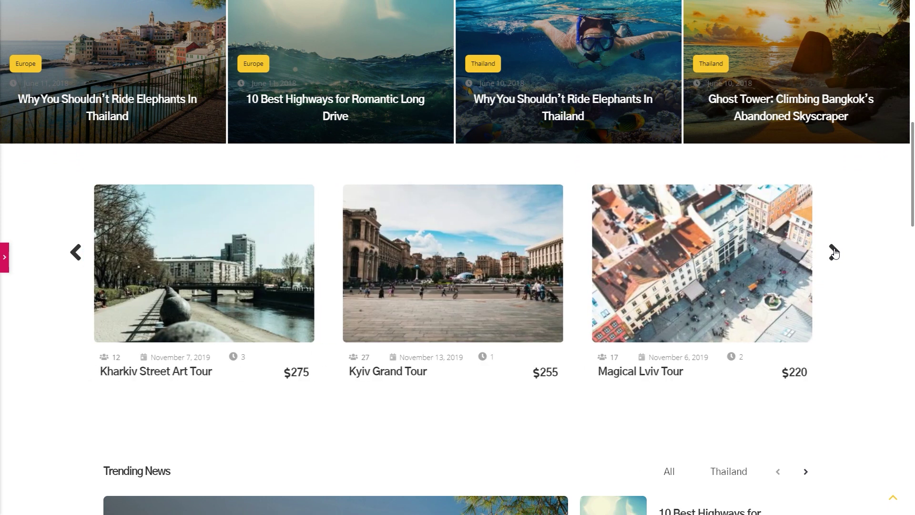
left_click(834, 253)
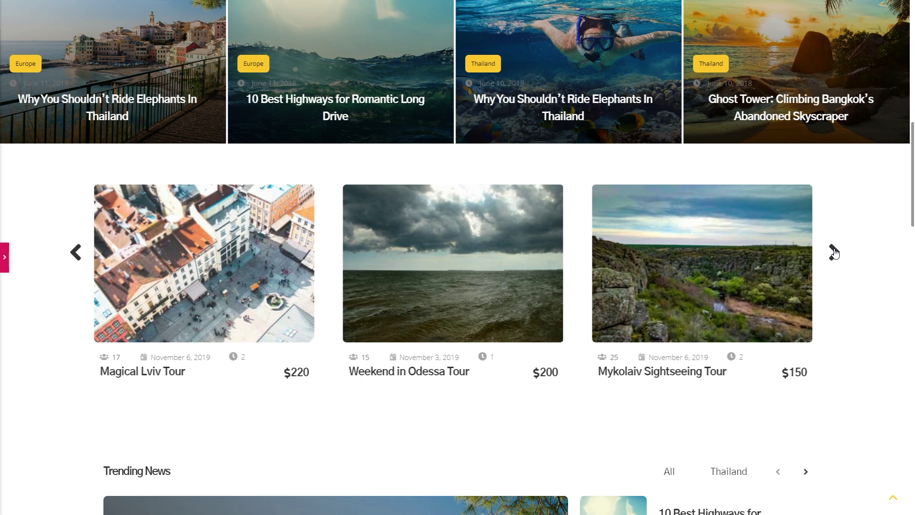
left_click(834, 252)
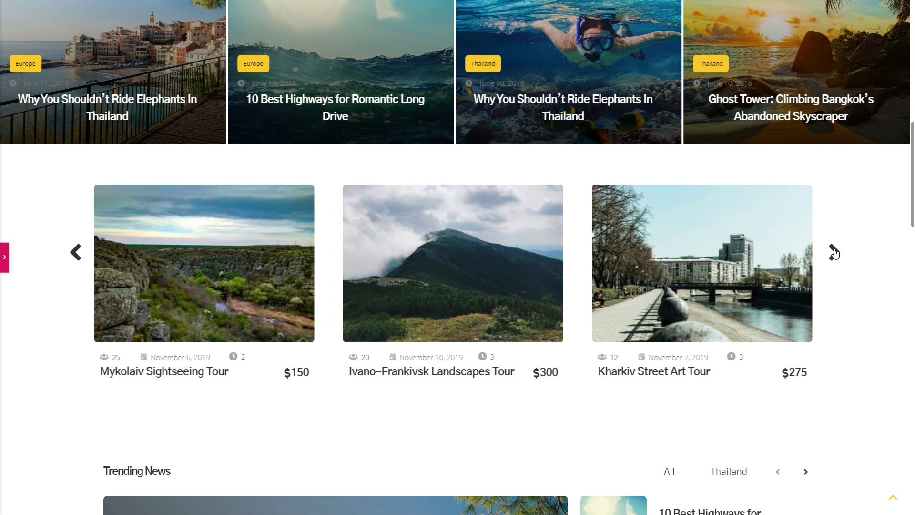
left_click(834, 253)
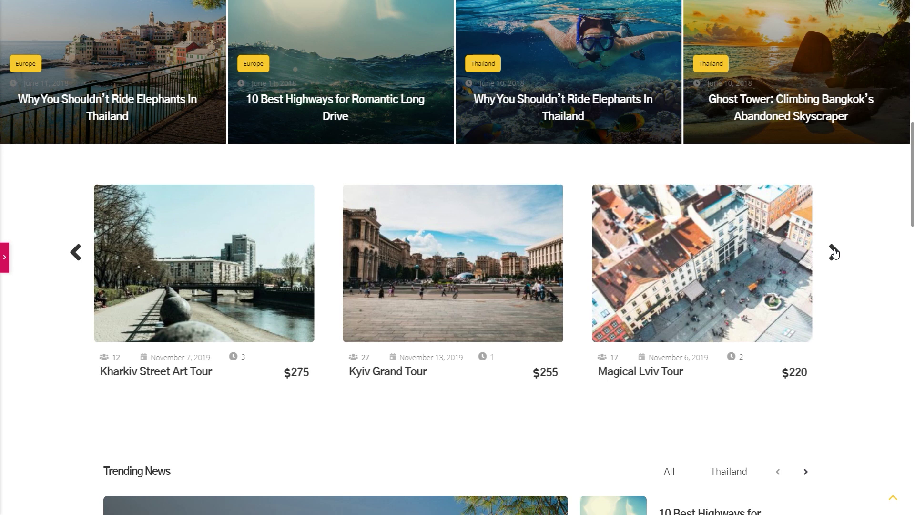
left_click(834, 254)
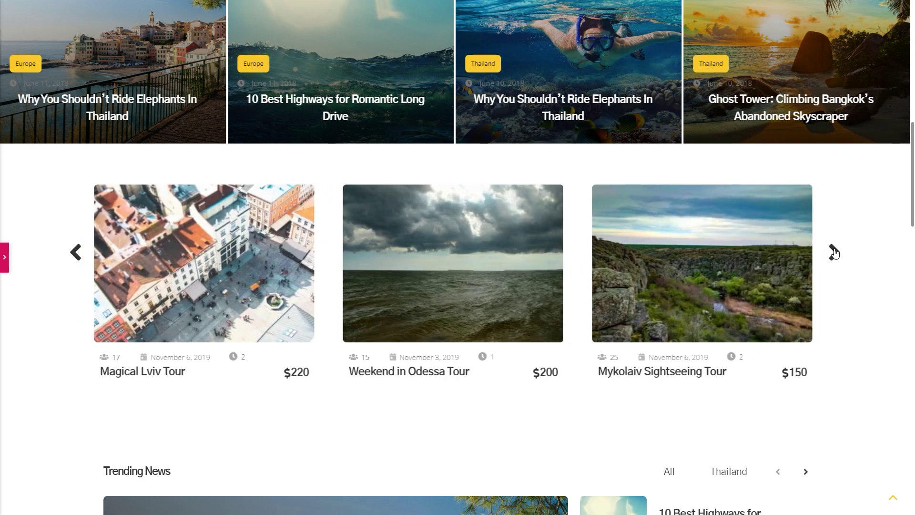